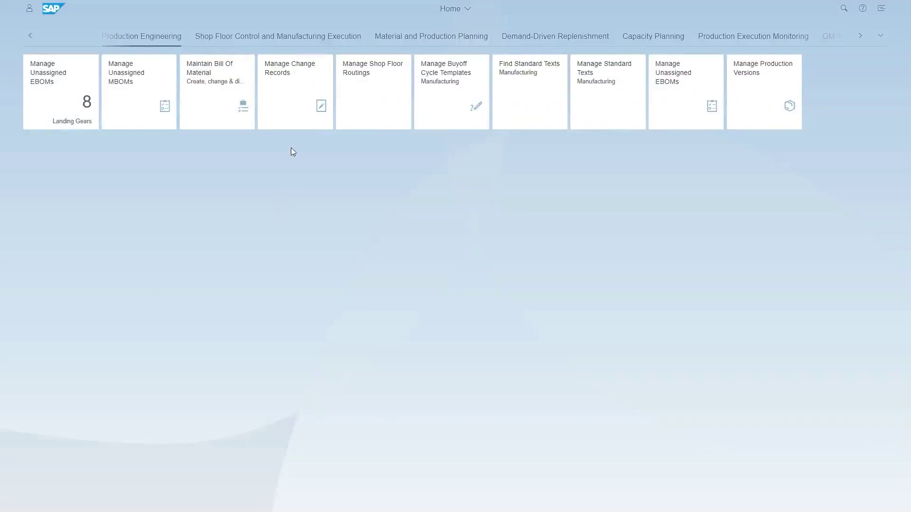
# Open change record CR02FLG019-02 and run Change Impact on the Wheel engineering BOM item.
pyautogui.click(287, 98)
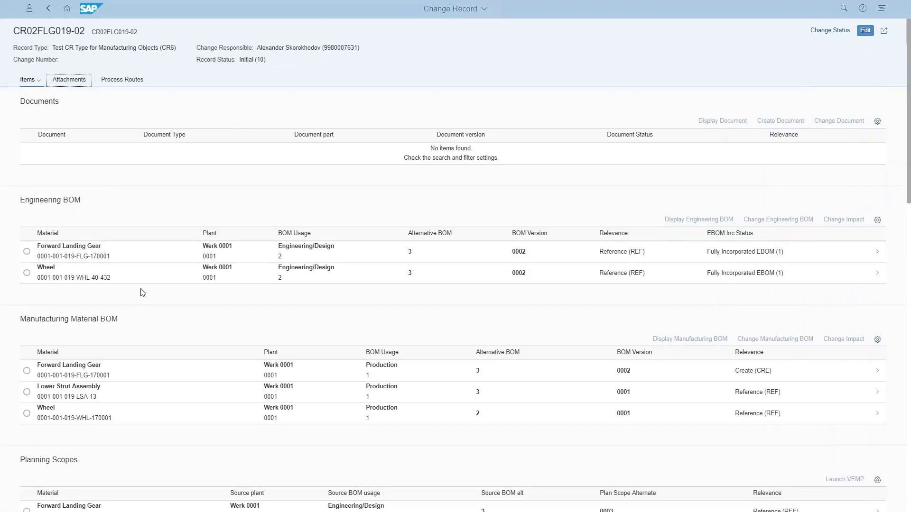
pyautogui.click(27, 273)
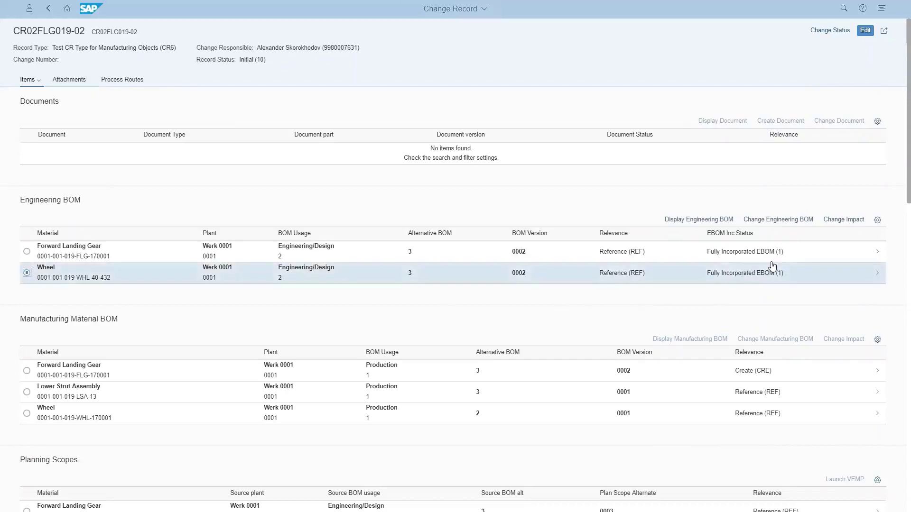
pyautogui.click(843, 220)
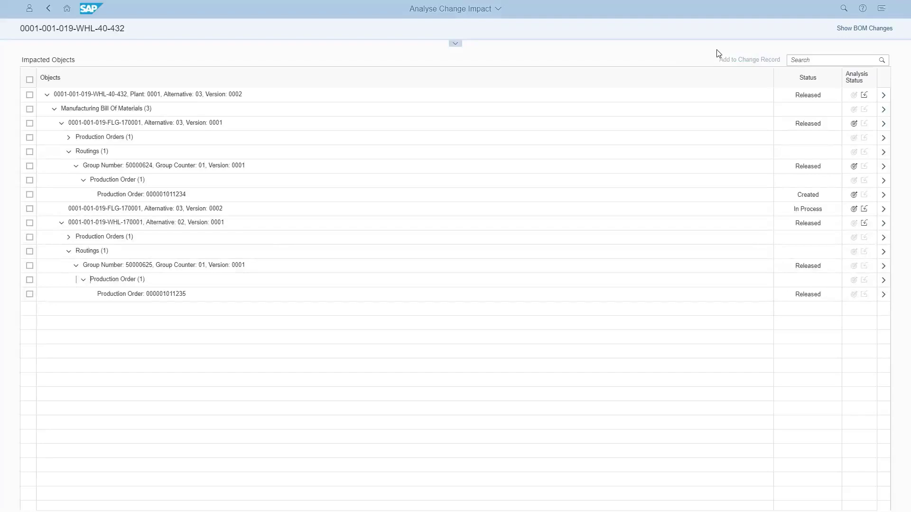
pyautogui.click(864, 28)
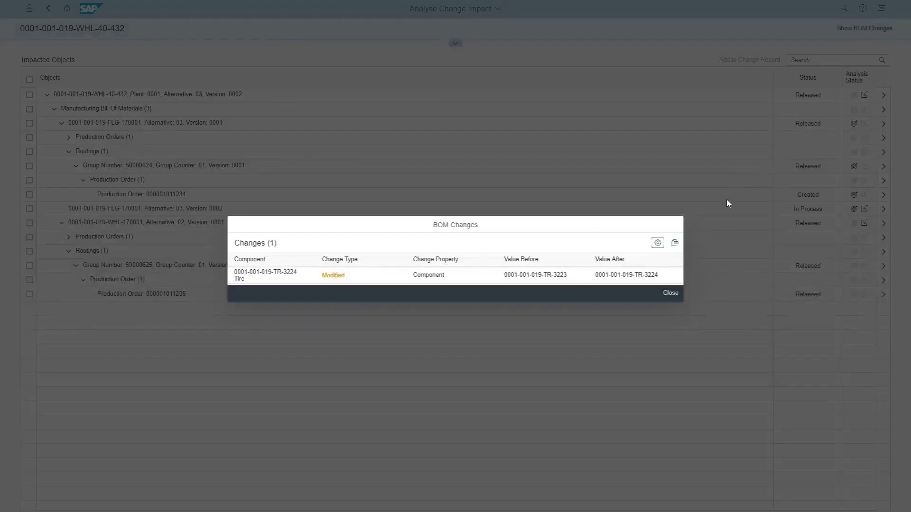
pyautogui.click(671, 295)
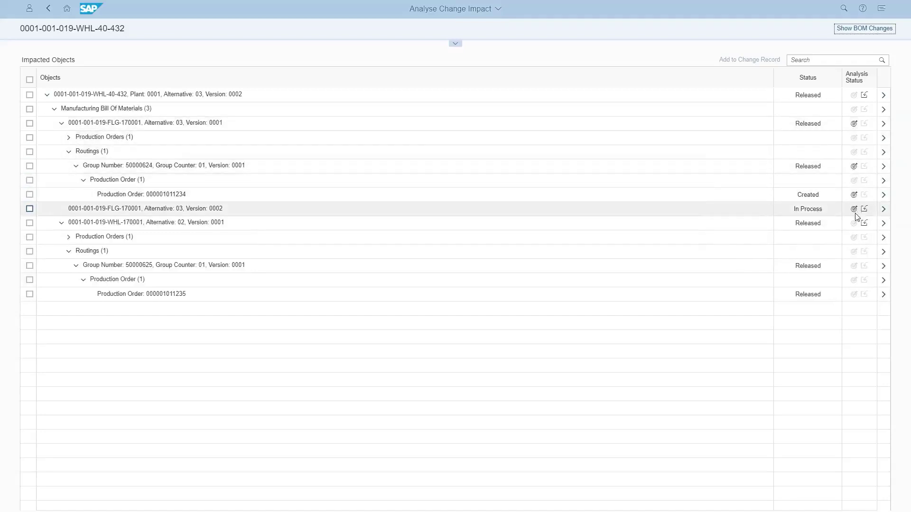
pyautogui.click(883, 123)
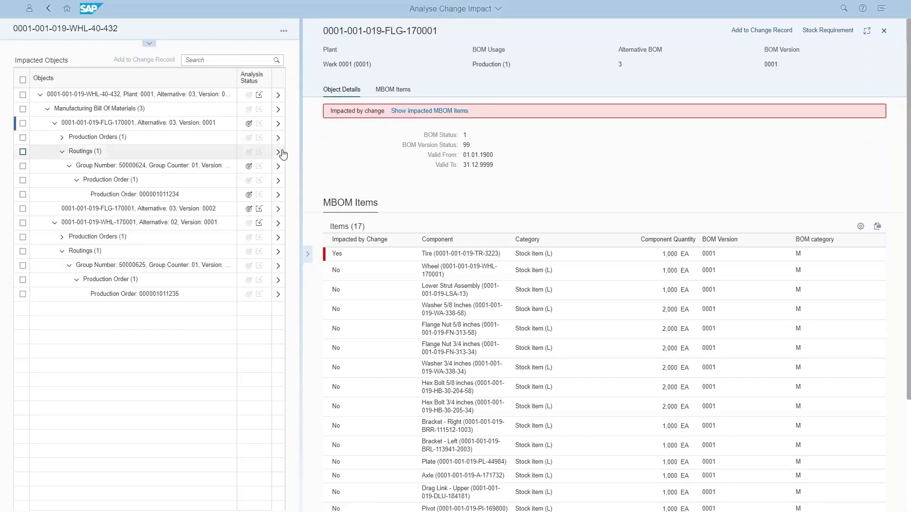
pyautogui.click(278, 166)
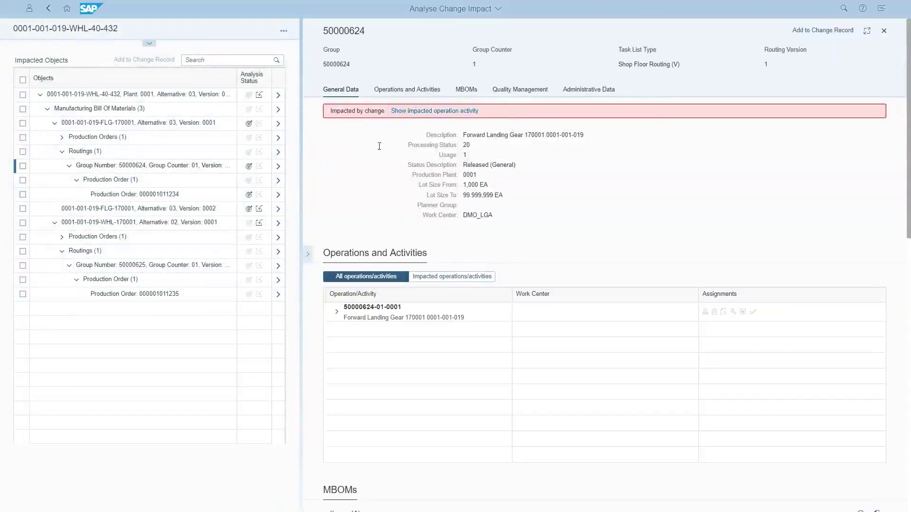
pyautogui.click(435, 111)
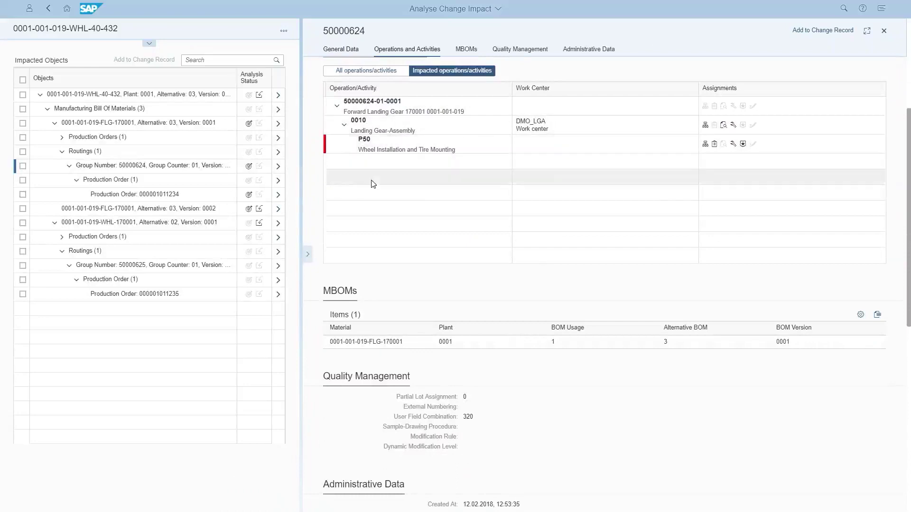
pyautogui.click(278, 194)
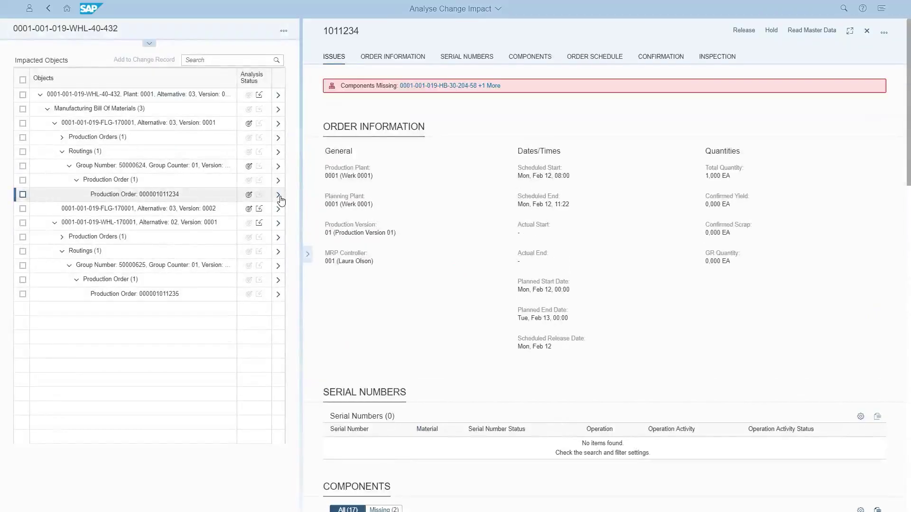
# Check the order's 17 components, then hold the whole order for Engineering Change with a note.
pyautogui.click(456, 85)
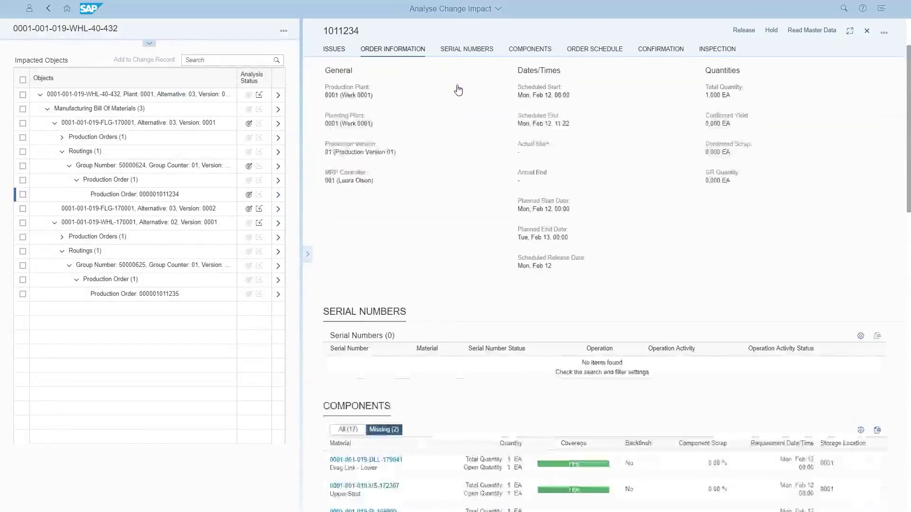
pyautogui.click(604, 361)
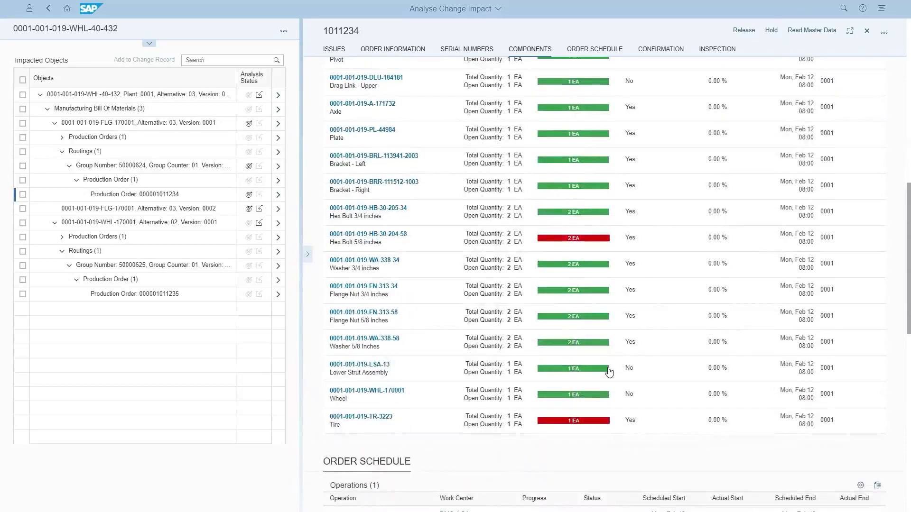
pyautogui.scroll(5, 609, 371)
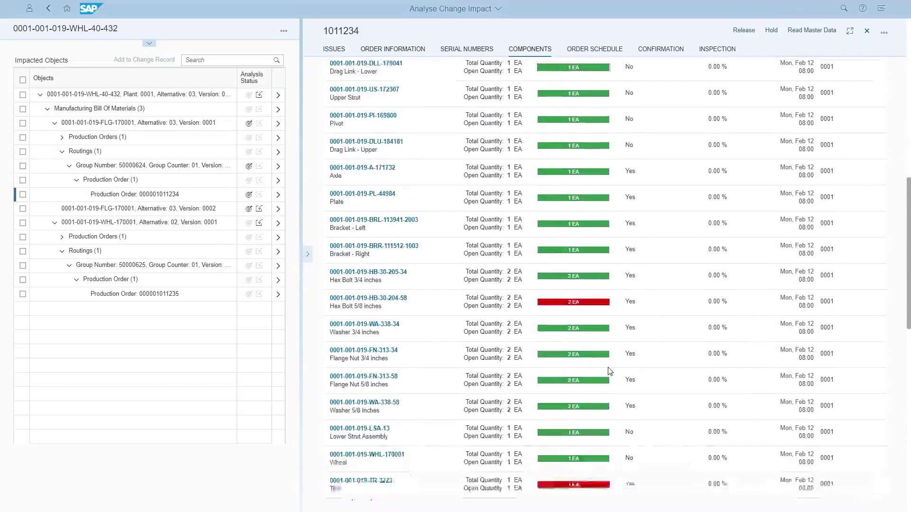
pyautogui.scroll(5, 609, 371)
pyautogui.scroll(5, 608, 371)
pyautogui.scroll(3, 608, 370)
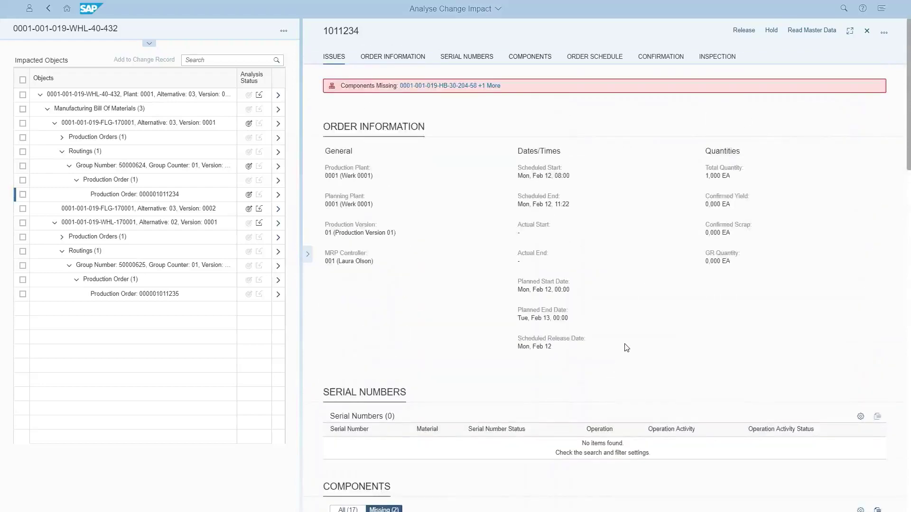
pyautogui.click(770, 30)
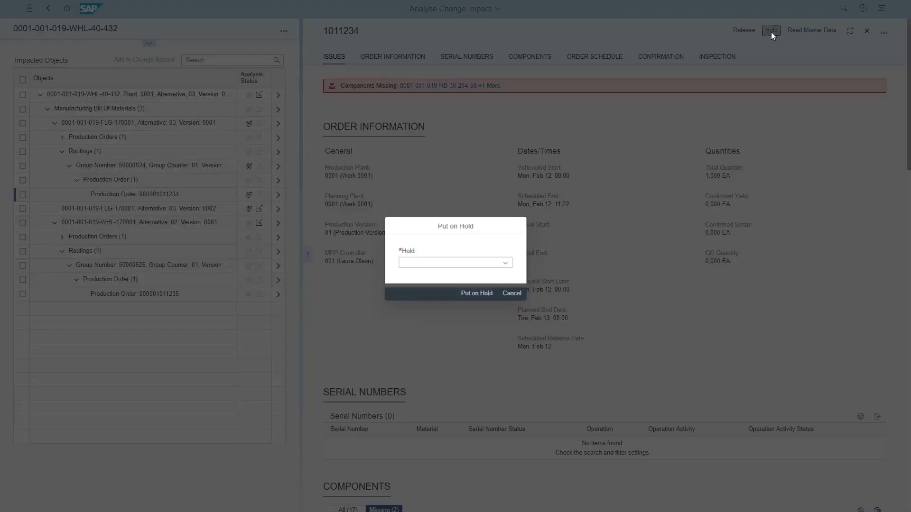
pyautogui.click(505, 262)
pyautogui.click(414, 276)
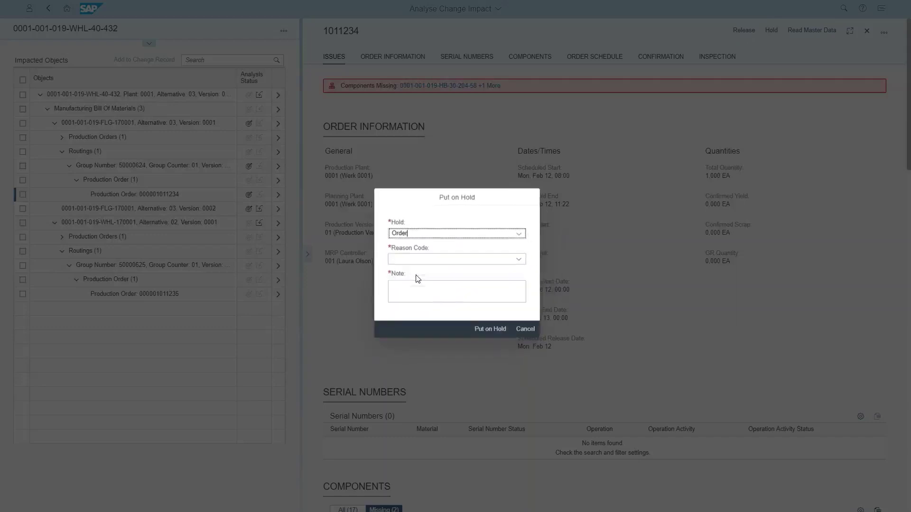
pyautogui.click(517, 254)
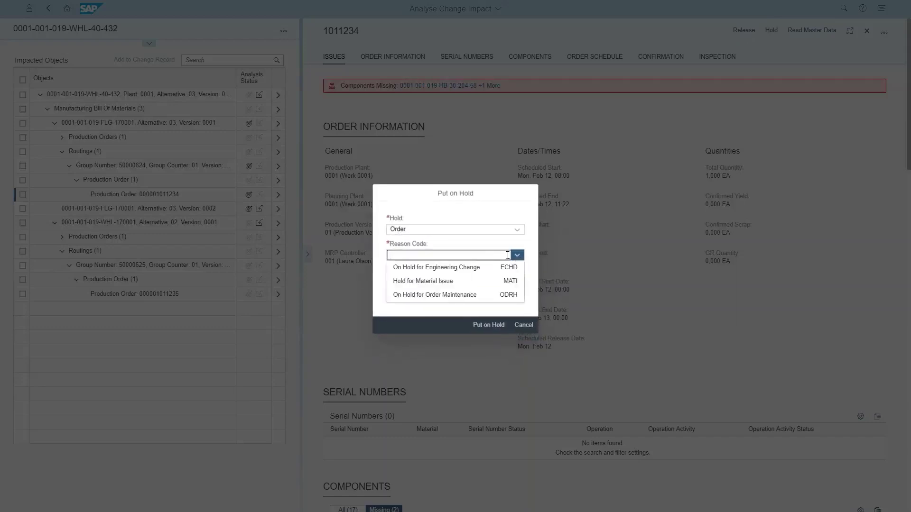
pyautogui.click(467, 271)
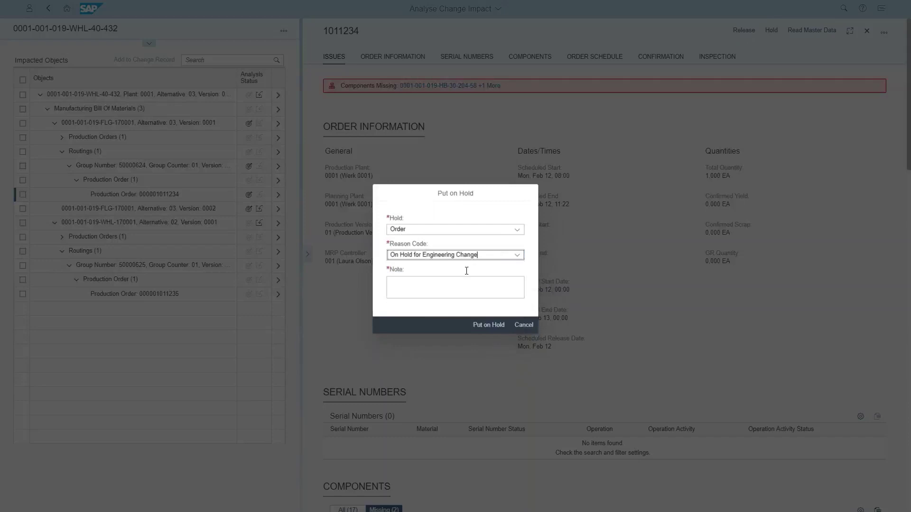
pyautogui.click(439, 282)
pyautogui.write('To update with the latest MBOM and Routing versions 2.')
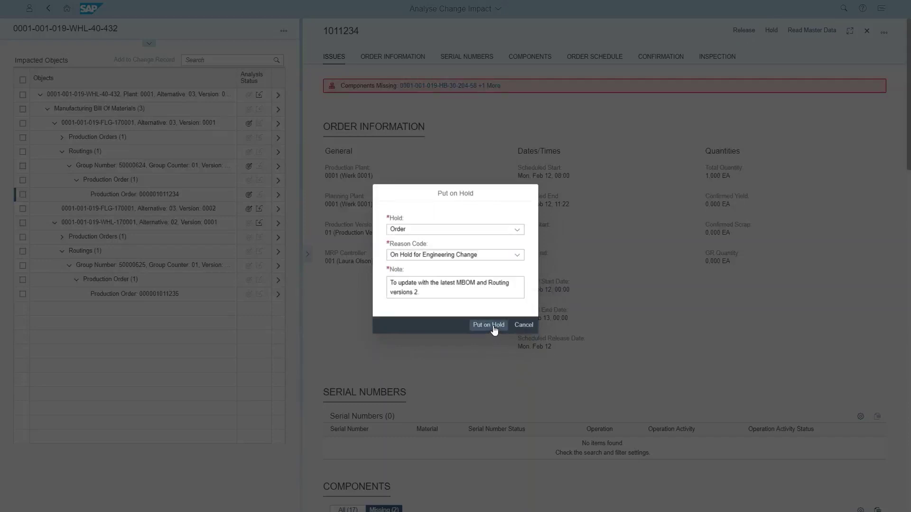
pyautogui.click(493, 327)
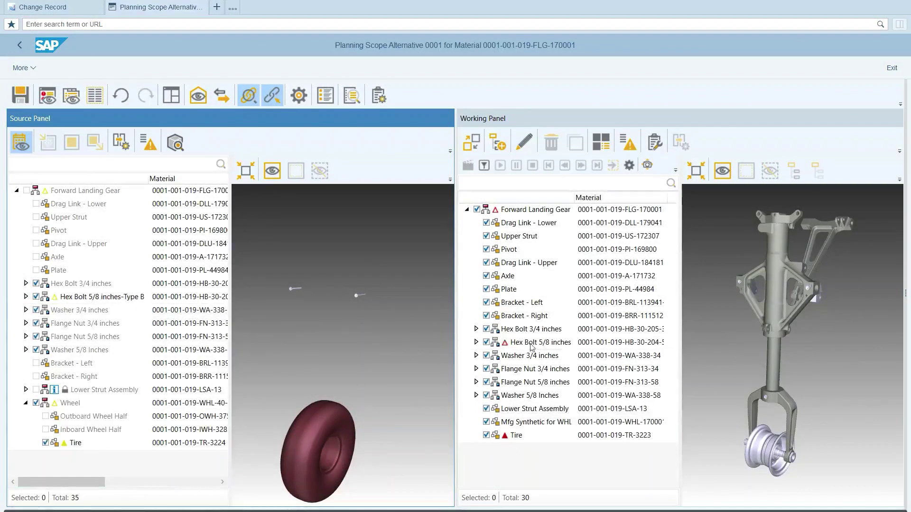
pyautogui.click(530, 209)
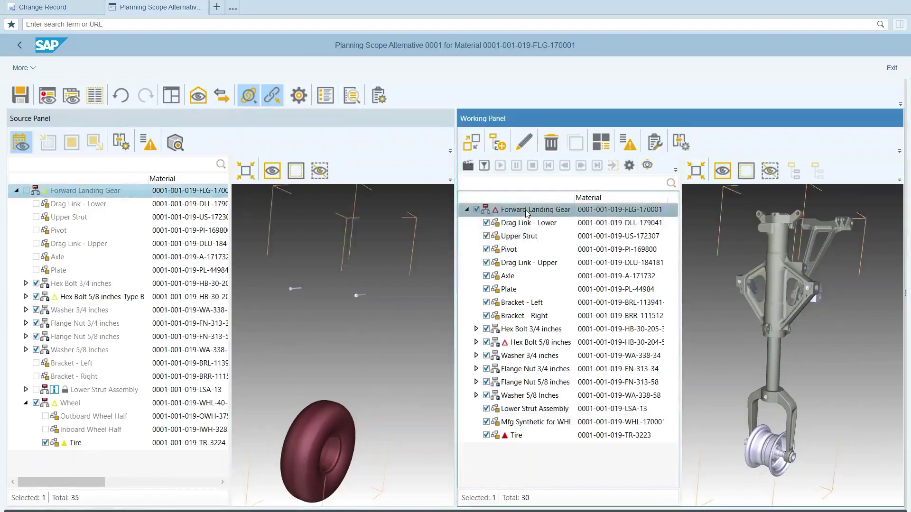
pyautogui.click(681, 142)
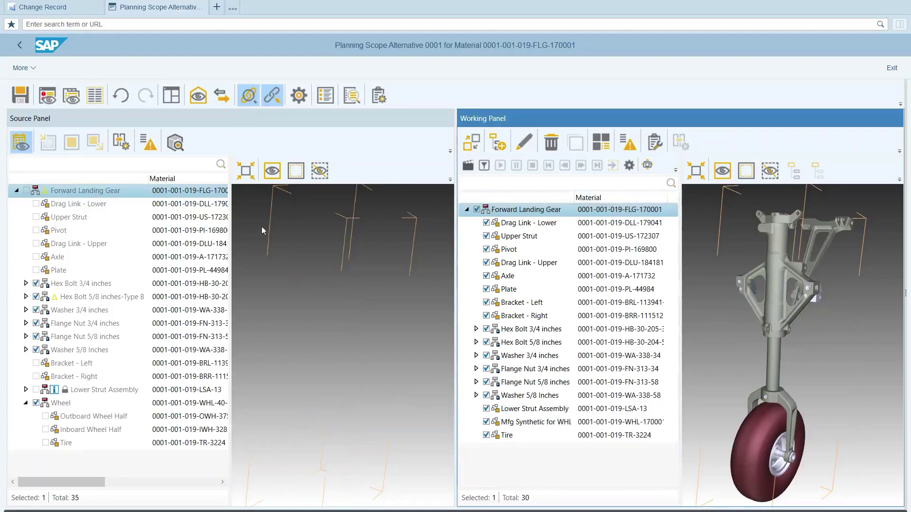
pyautogui.click(20, 95)
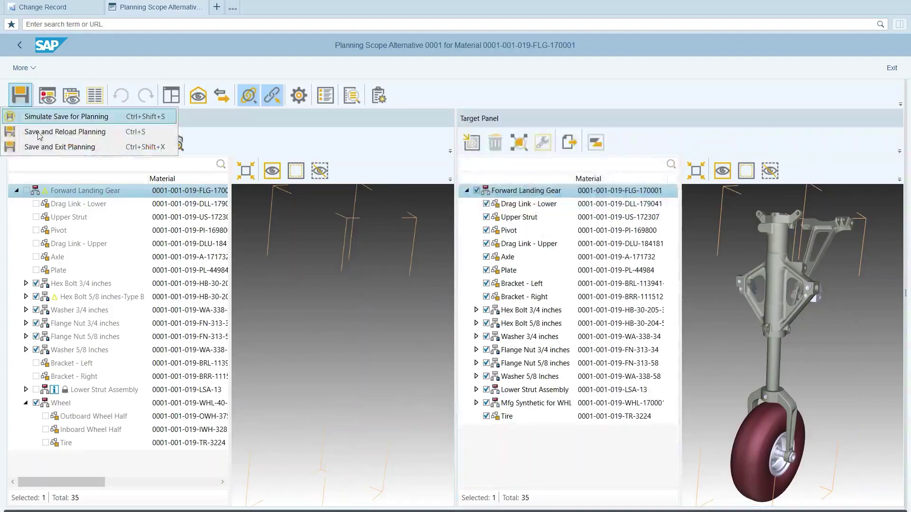
pyautogui.click(59, 147)
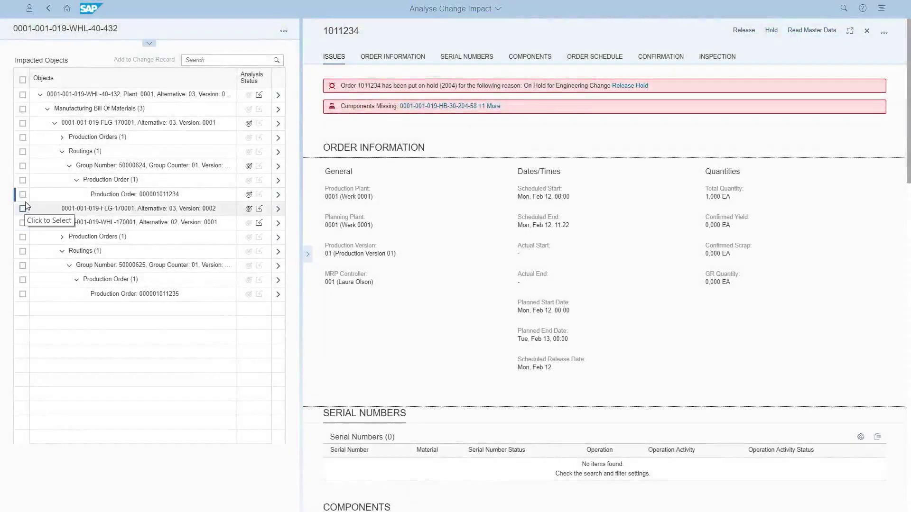
pyautogui.click(23, 194)
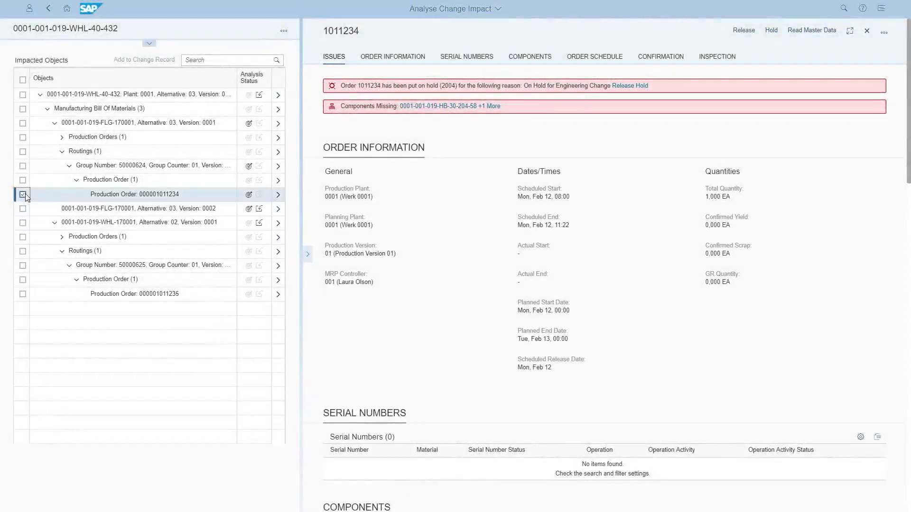
pyautogui.click(23, 165)
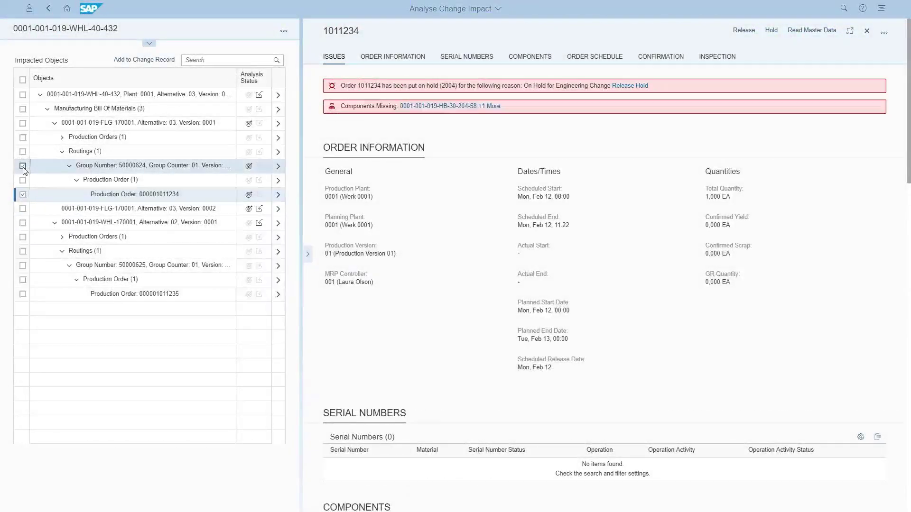
pyautogui.click(23, 122)
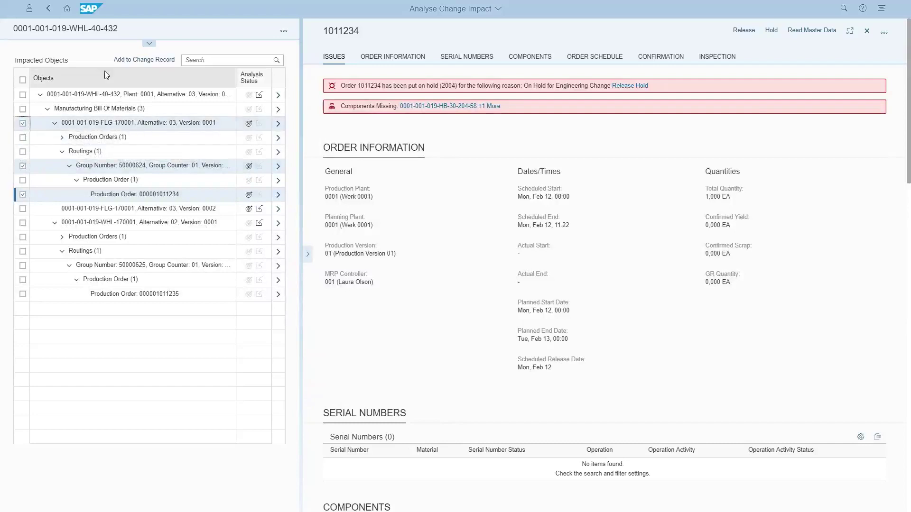
# Add the checked objects to the change record, with the routing as New Version.
pyautogui.click(145, 60)
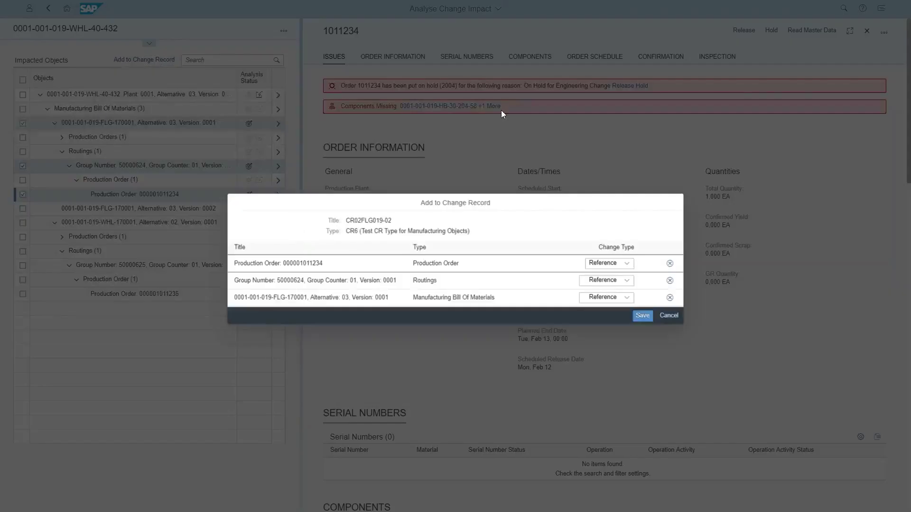
pyautogui.click(626, 280)
pyautogui.click(603, 307)
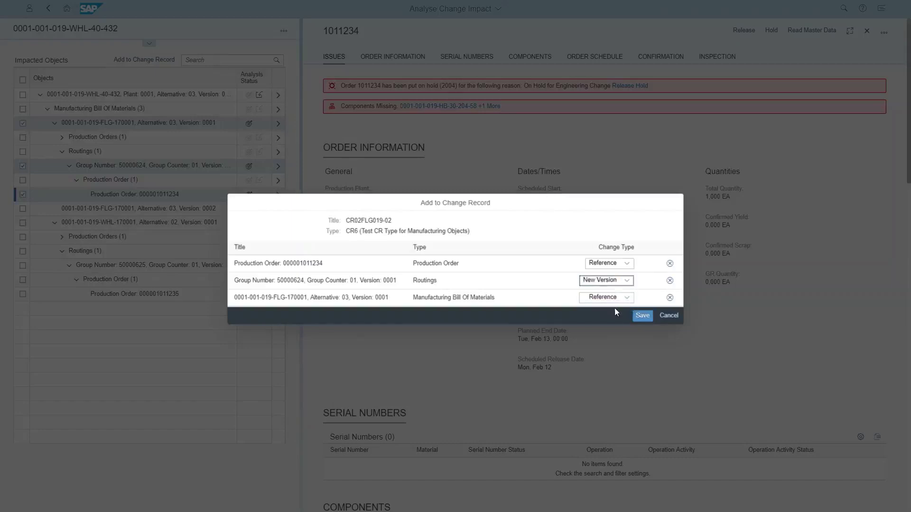
pyautogui.click(642, 316)
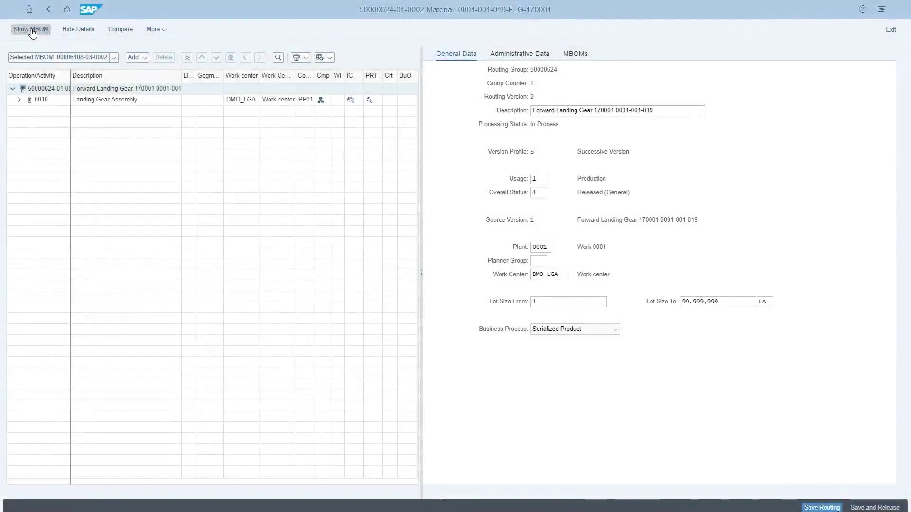
# Locate component TR-3224 in the MBOM, then select group AO30-50 and operation P50.
pyautogui.click(32, 30)
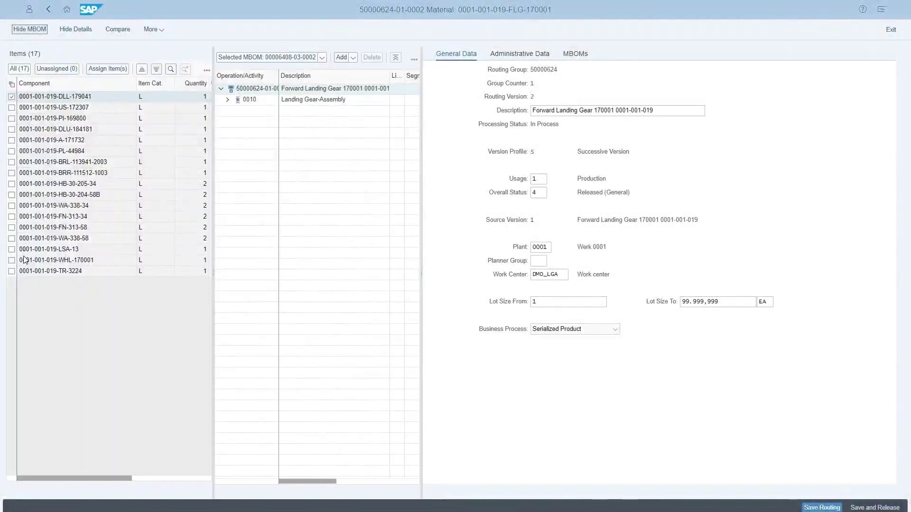
pyautogui.click(12, 271)
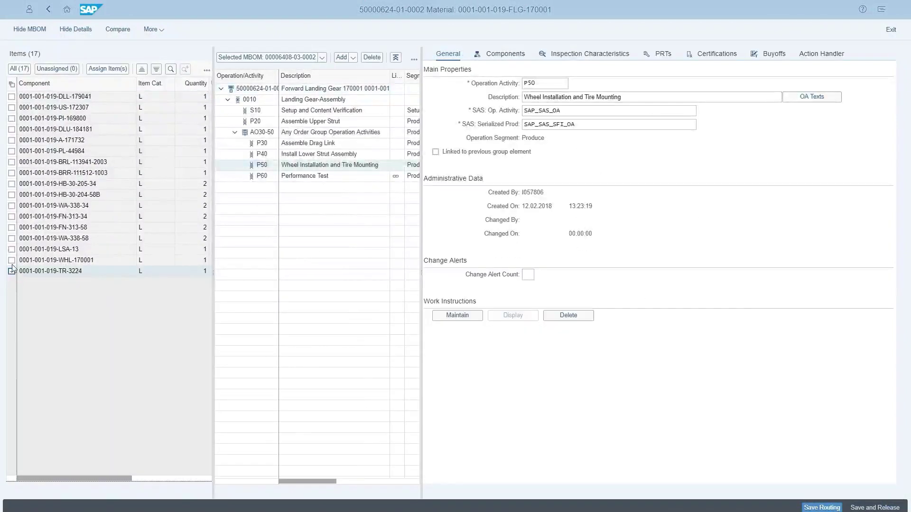
pyautogui.click(29, 29)
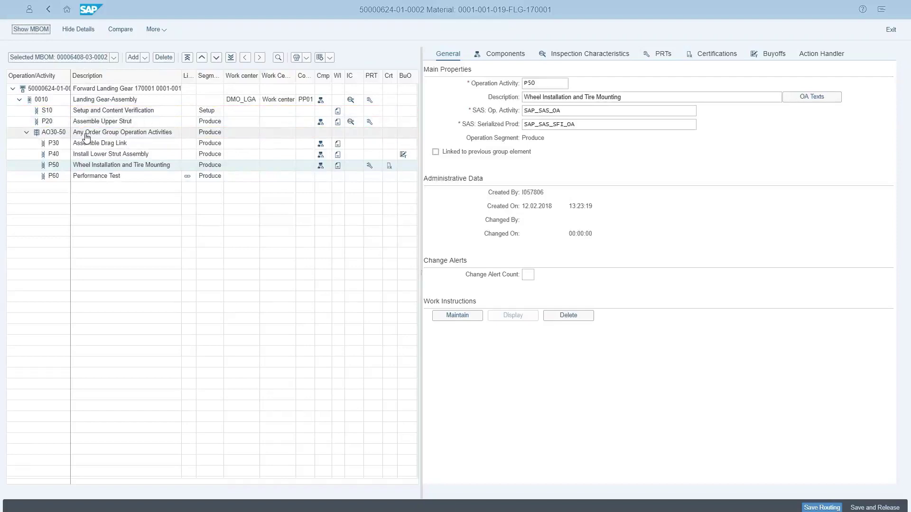
pyautogui.click(102, 132)
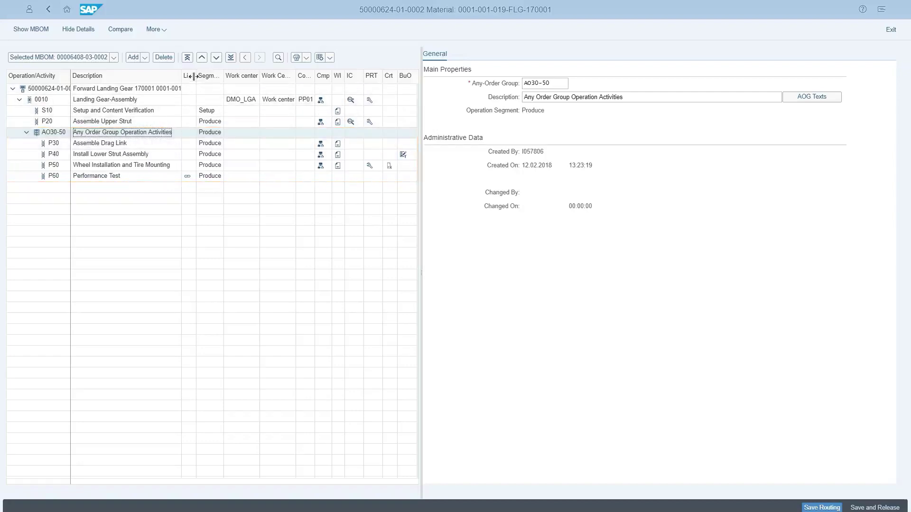
pyautogui.moveTo(196, 75); pyautogui.dragTo(200, 76)
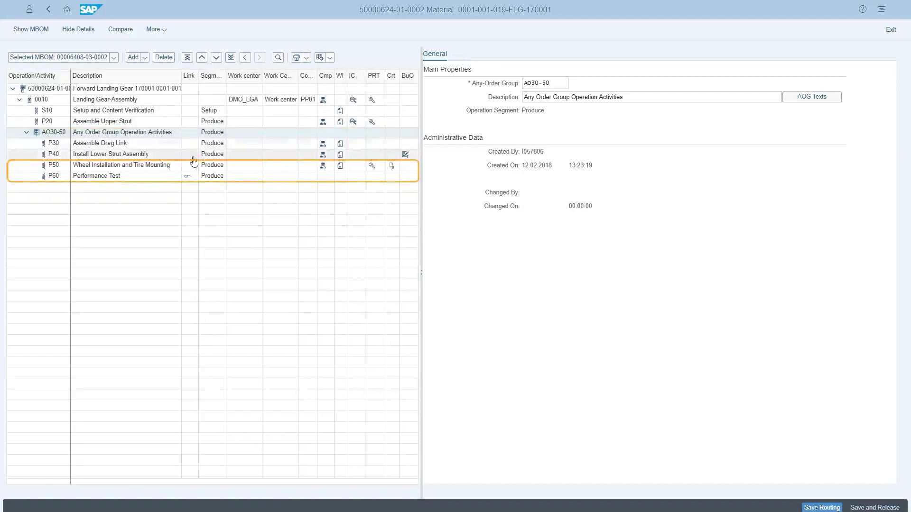
pyautogui.click(160, 165)
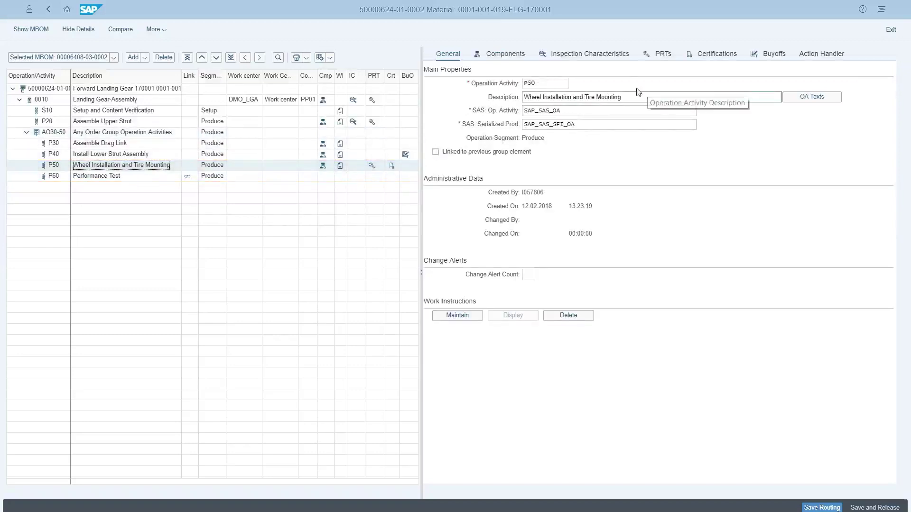
# Copy characteristic 212PSC Tire Pressure Check from another landing gear routing into P50.
pyautogui.click(617, 56)
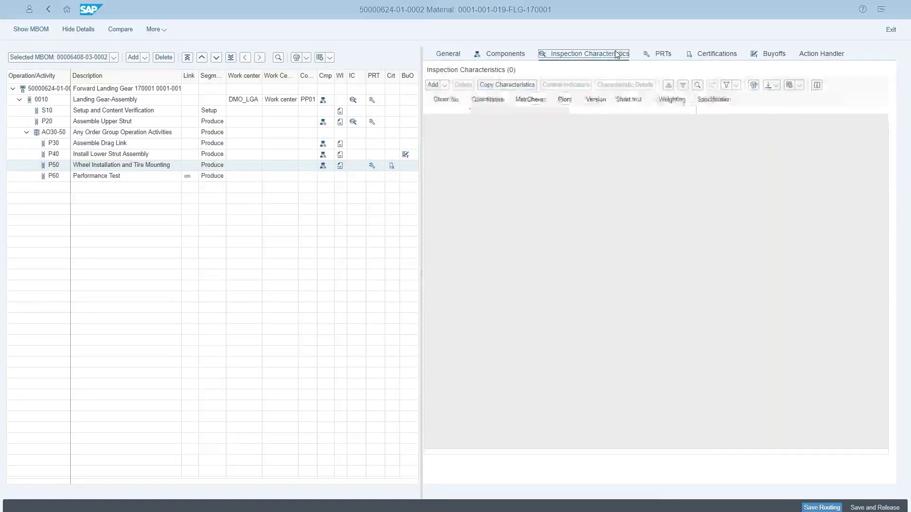
pyautogui.click(506, 84)
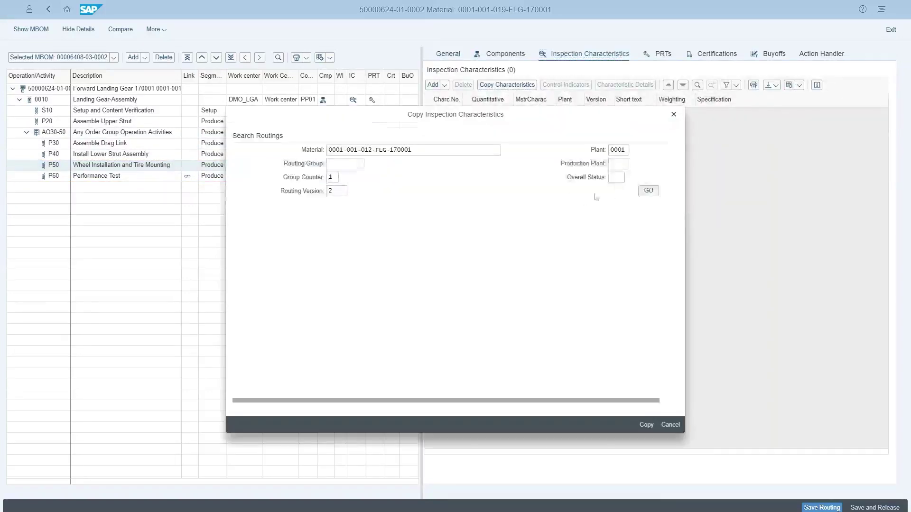
pyautogui.click(647, 192)
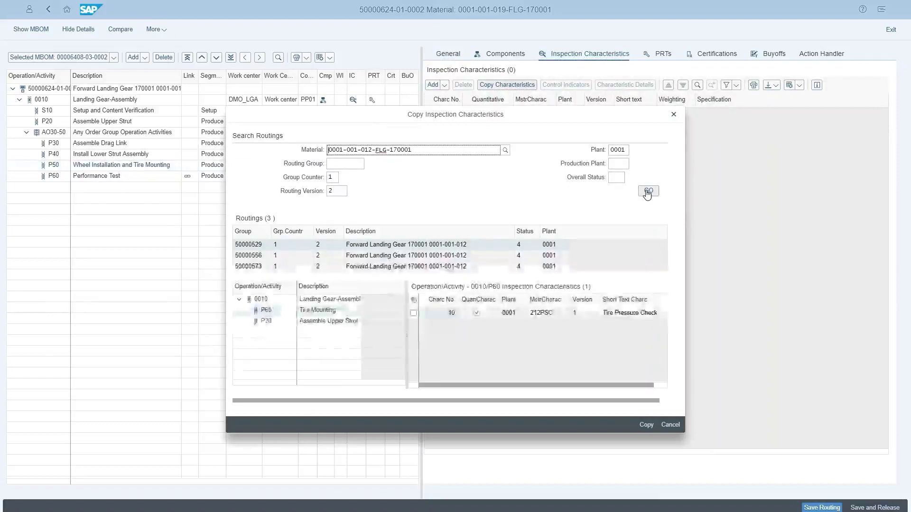
pyautogui.click(413, 313)
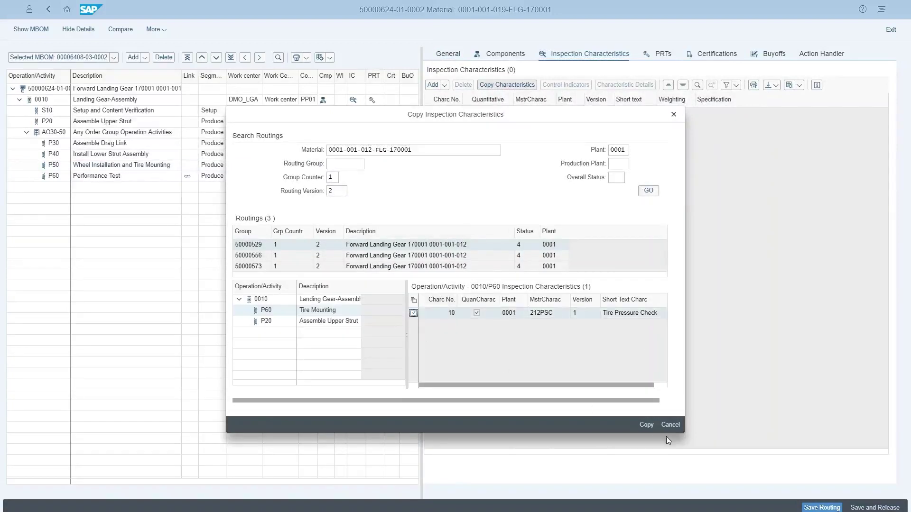
pyautogui.click(646, 425)
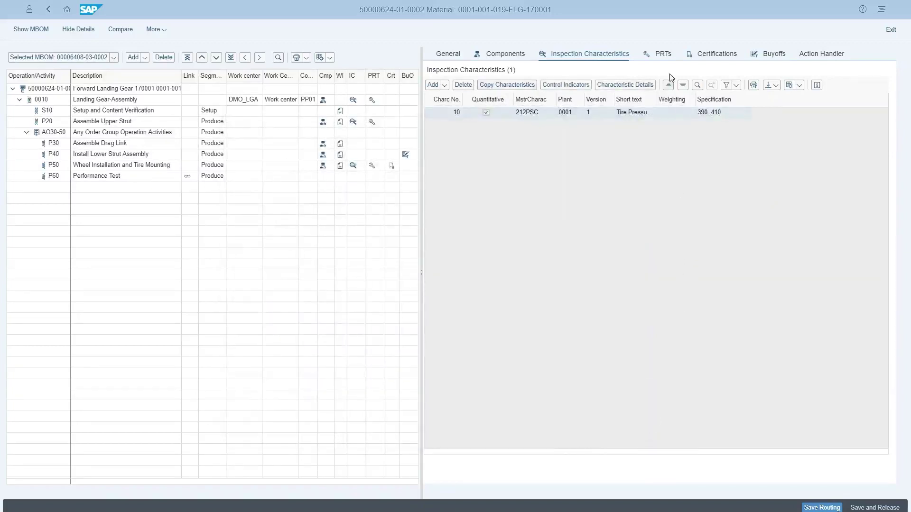
# Add the NB4004-D 400 psi gauge as a tool and delete the 200-250 psi gauge.
pyautogui.click(666, 57)
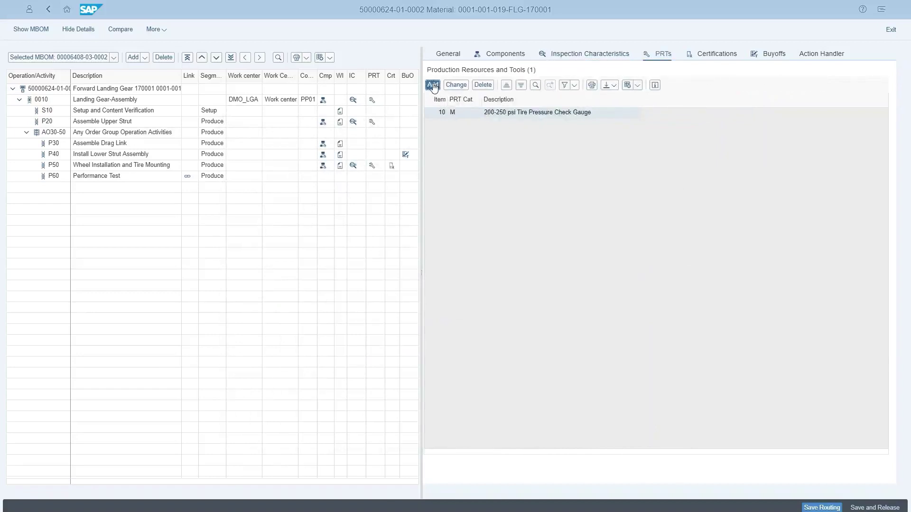
pyautogui.click(433, 85)
pyautogui.write('NB4004-D')
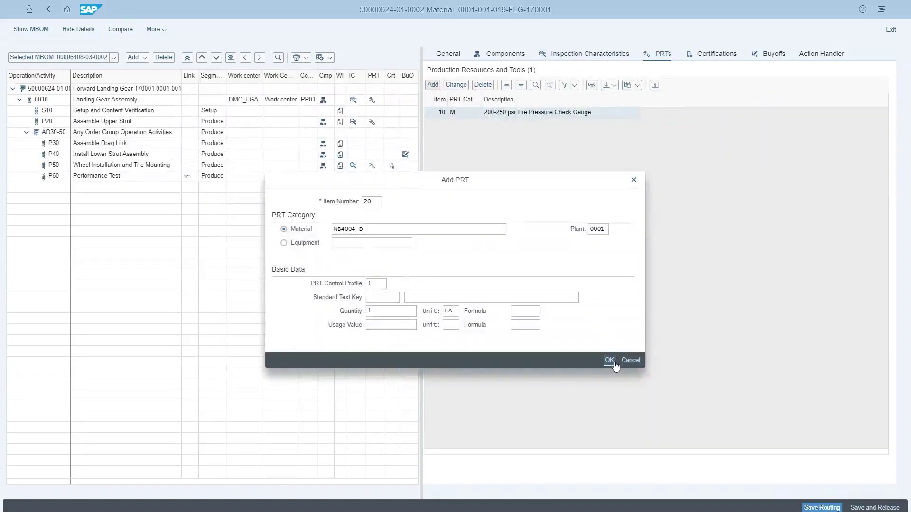
pyautogui.click(609, 360)
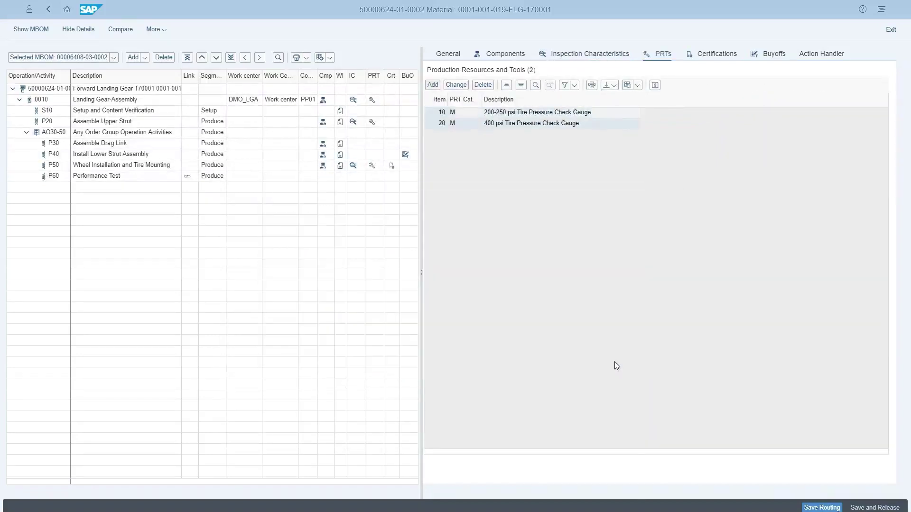
pyautogui.click(441, 113)
pyautogui.click(483, 85)
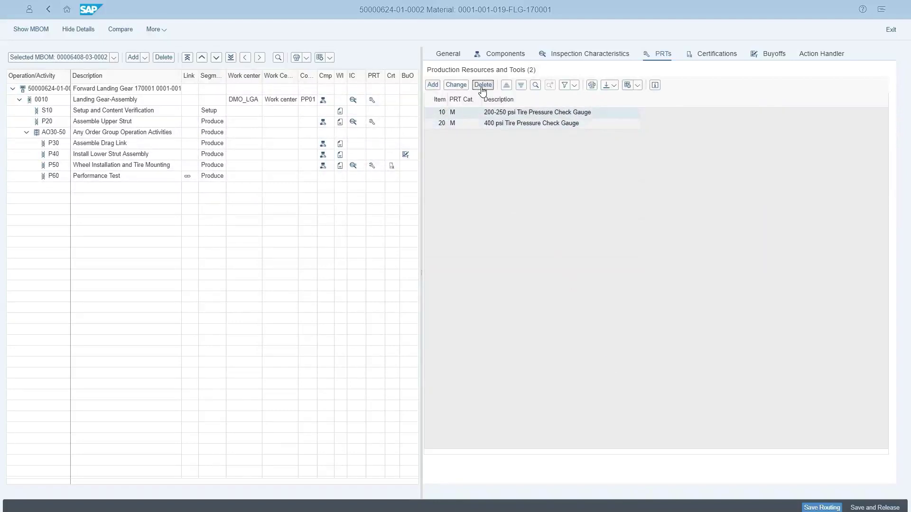
# Review P50's work instructions for gauge NB4004-D and set change alert count to 1.
pyautogui.click(446, 53)
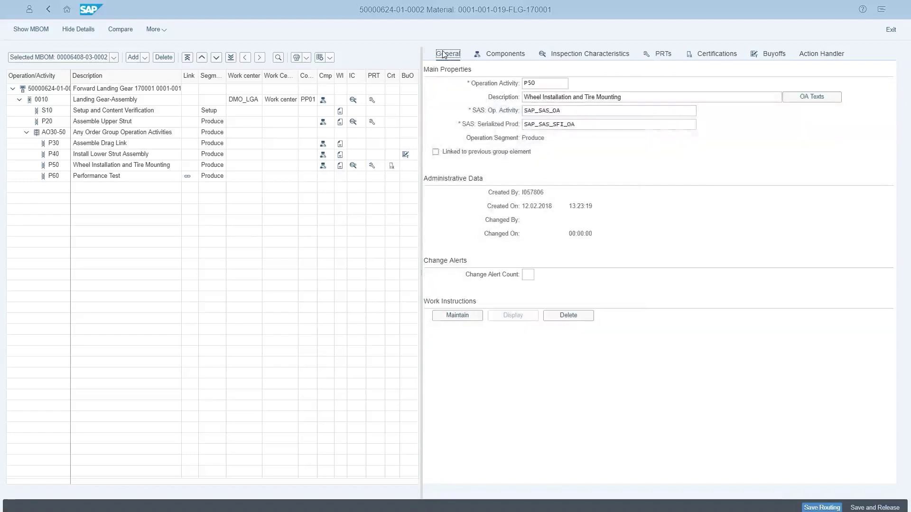
pyautogui.click(457, 315)
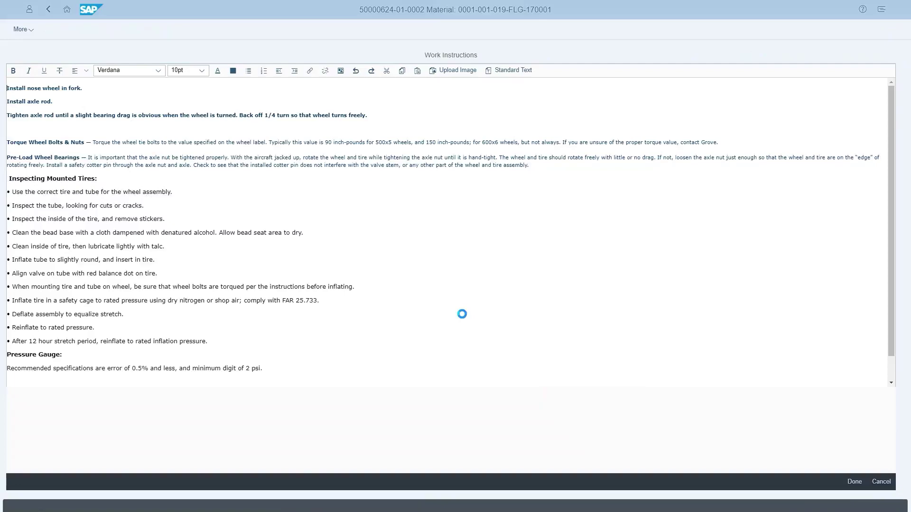
pyautogui.scroll(-1, 461, 314)
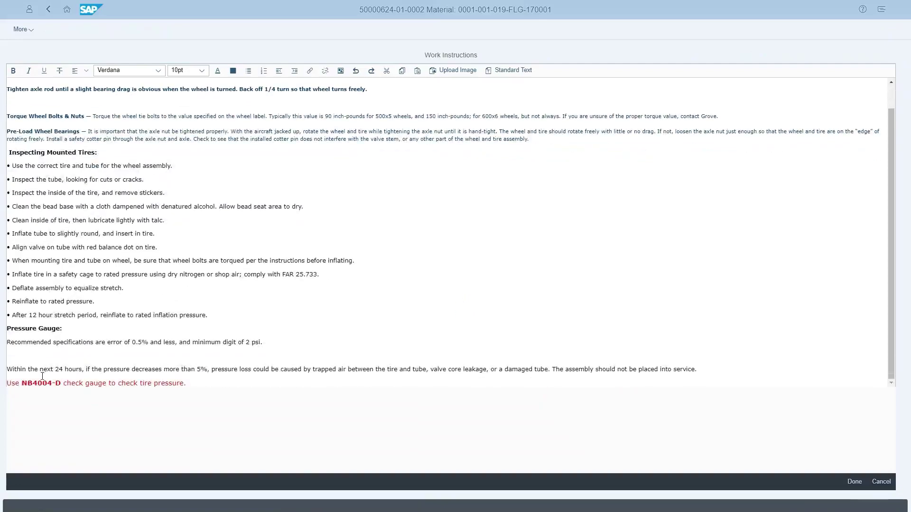
pyautogui.click(852, 483)
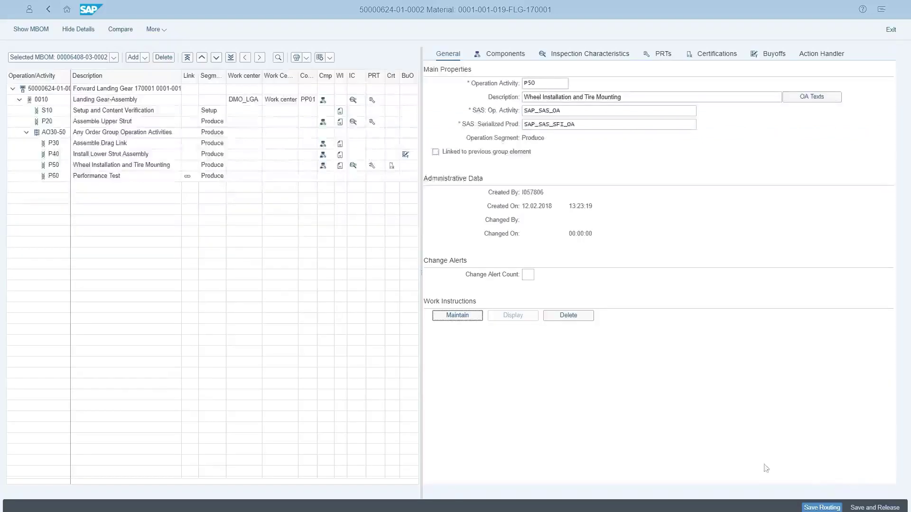
pyautogui.click(530, 274)
pyautogui.write('1')
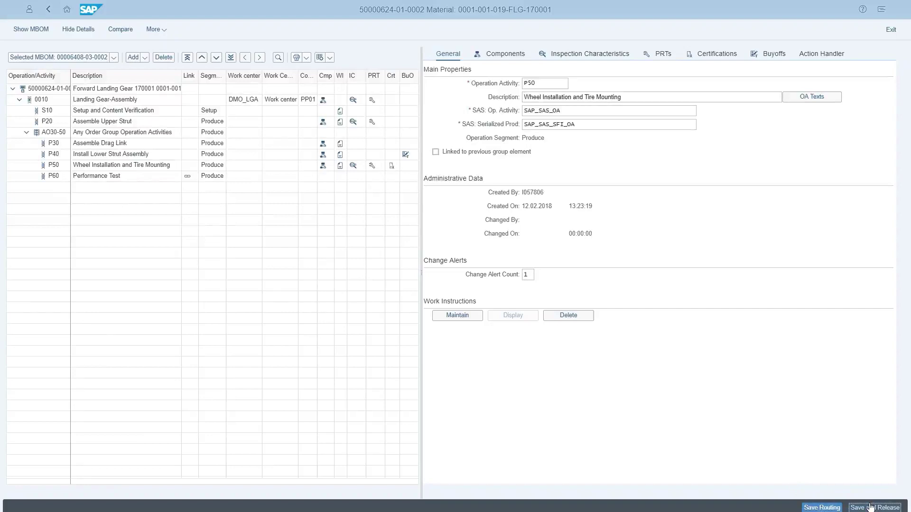
# Save routing version 2 and confirm production version 01 with BOM version 0002.
pyautogui.click(870, 508)
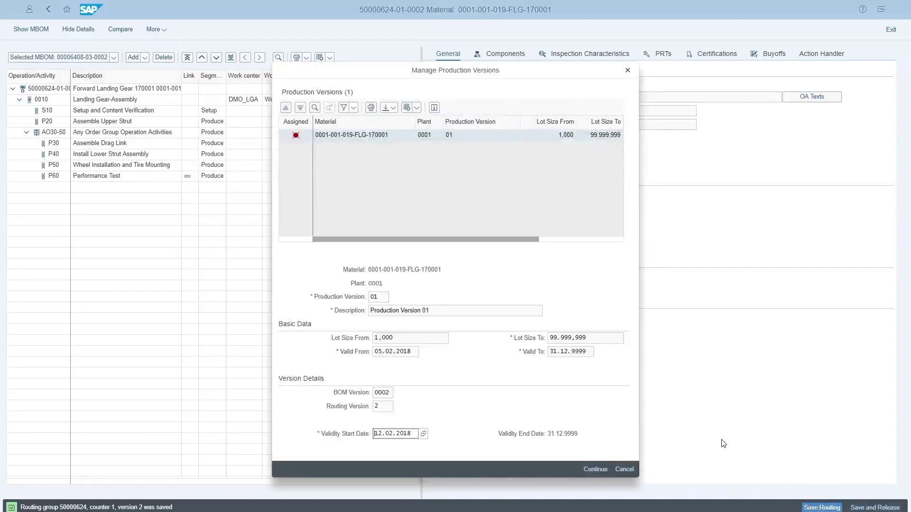
pyautogui.click(596, 470)
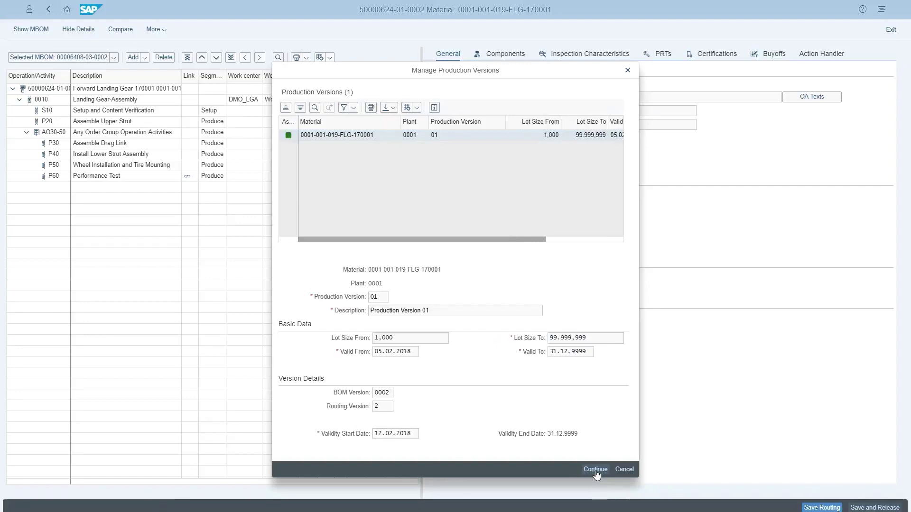
pyautogui.click(596, 471)
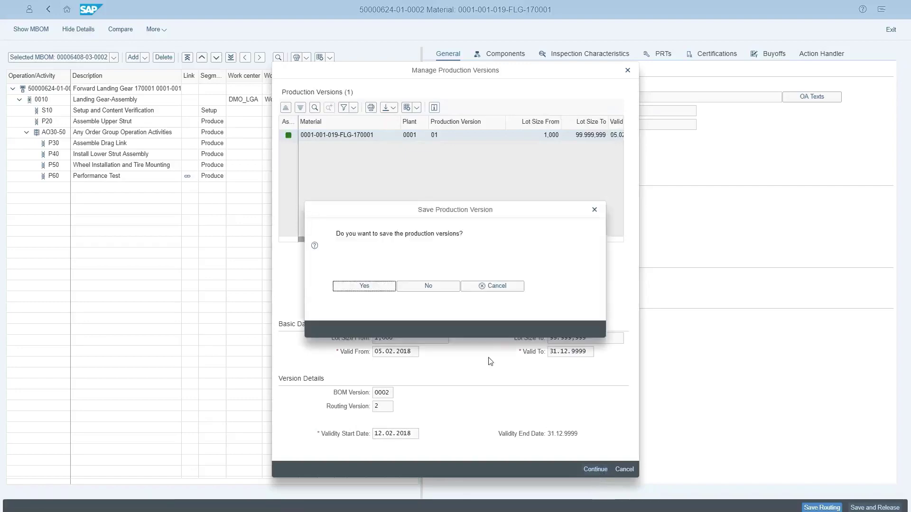
pyautogui.click(364, 286)
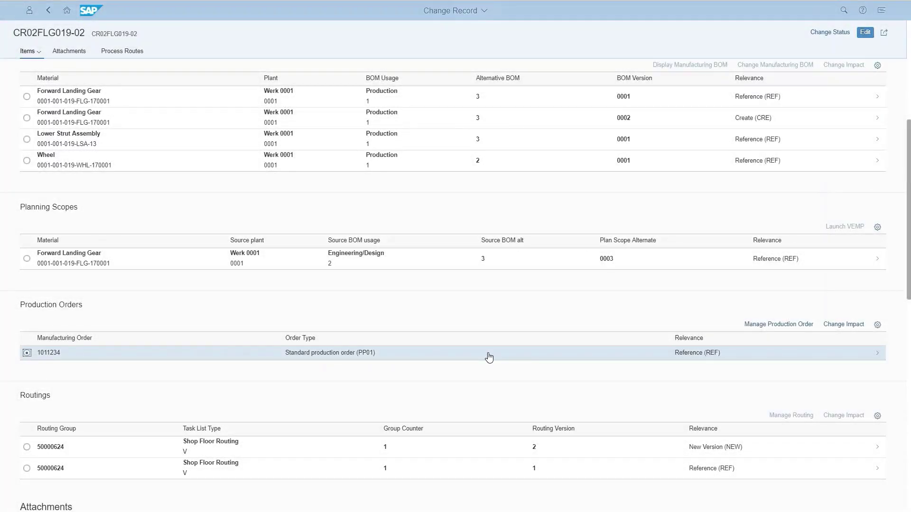
# Open order 1011234, re-read its master data, and list all 17 components.
pyautogui.click(777, 324)
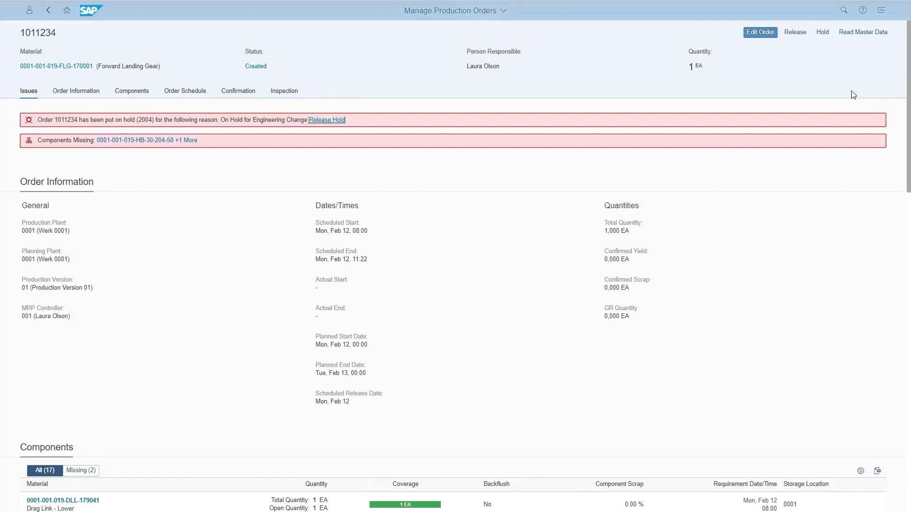
pyautogui.click(850, 31)
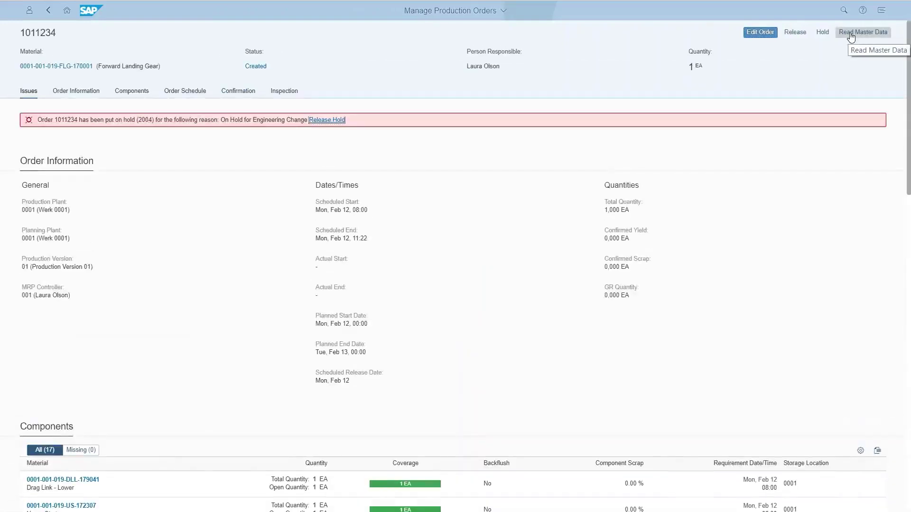
pyautogui.click(131, 91)
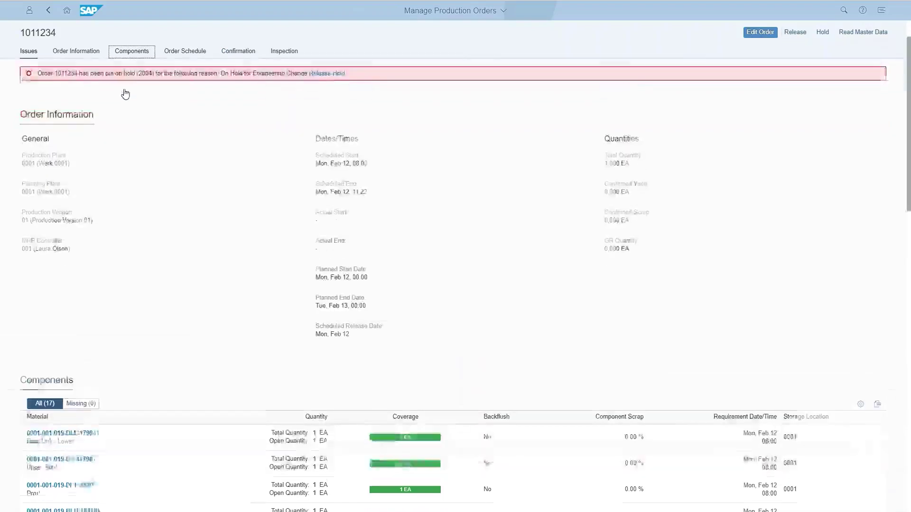
pyautogui.click(452, 364)
pyautogui.scroll(-5, 449, 371)
pyautogui.scroll(-3, 355, 363)
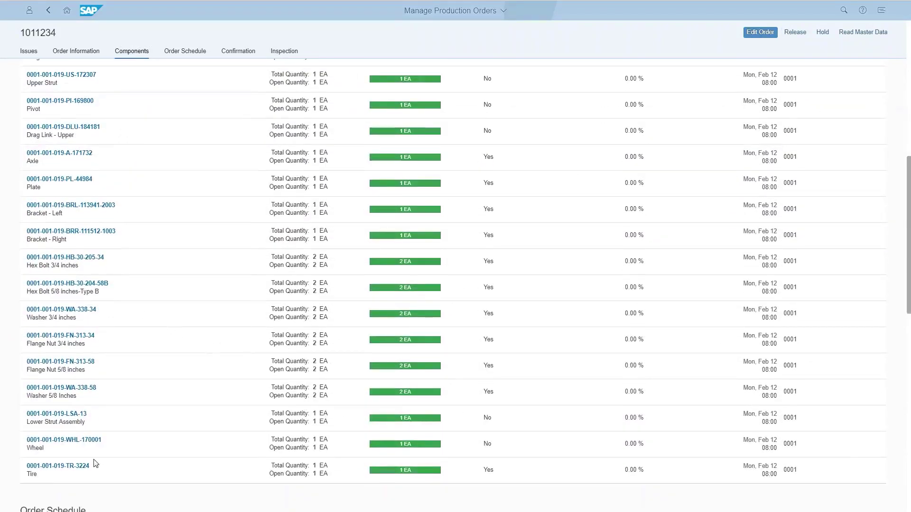
pyautogui.scroll(10, 268, 393)
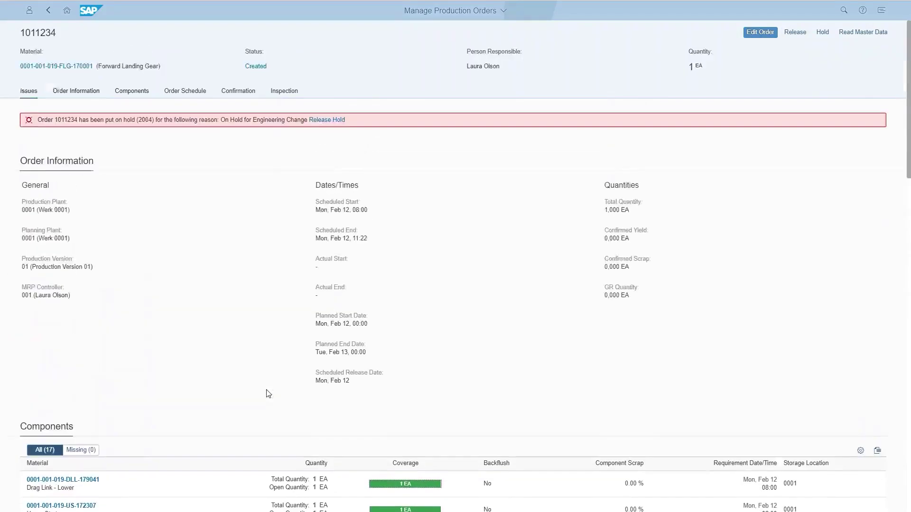
# Lift the hold with reason Engineering Change Completed and a note, then release order 1011234.
pyautogui.click(329, 120)
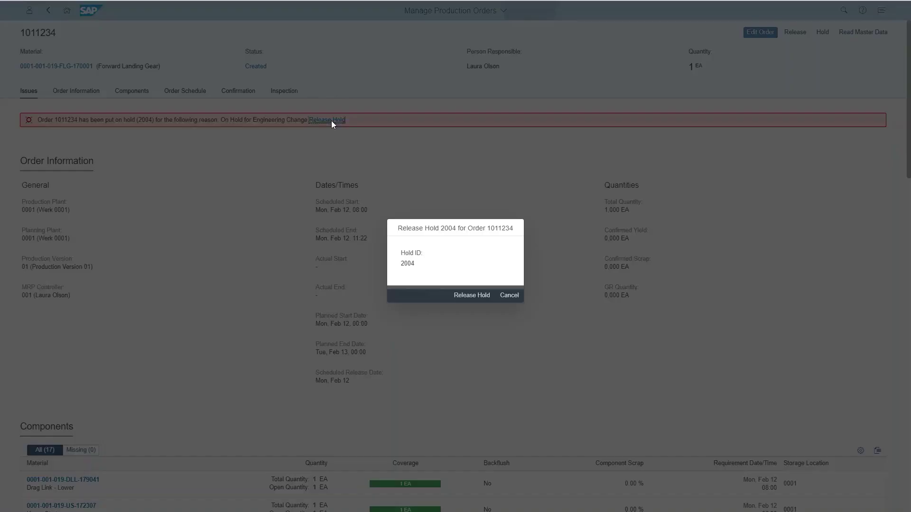
pyautogui.click(517, 257)
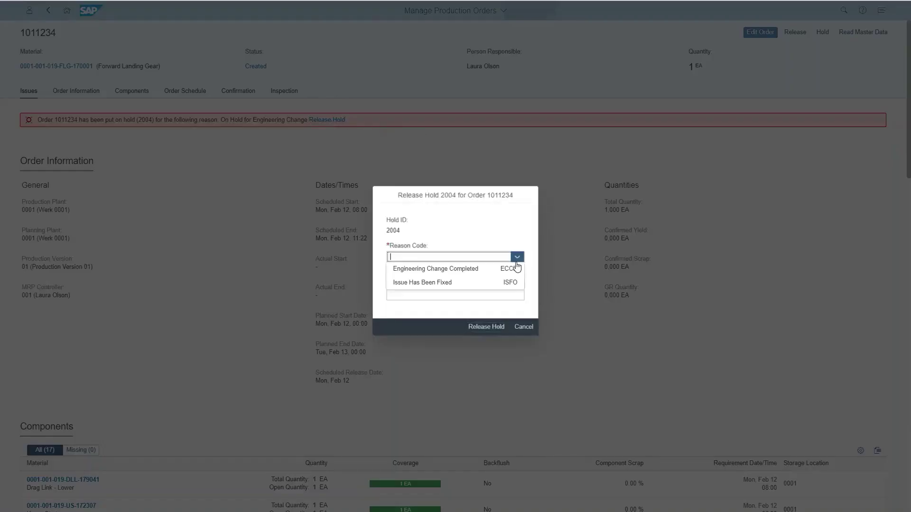
pyautogui.click(487, 270)
pyautogui.click(456, 290)
pyautogui.write('The production order has been updated with the latest MBOM and Routing versions (2).')
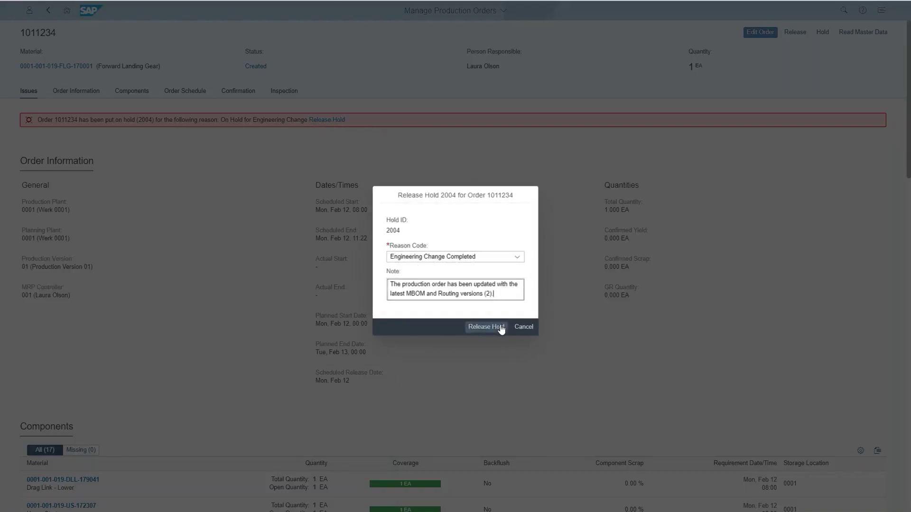
pyautogui.click(486, 327)
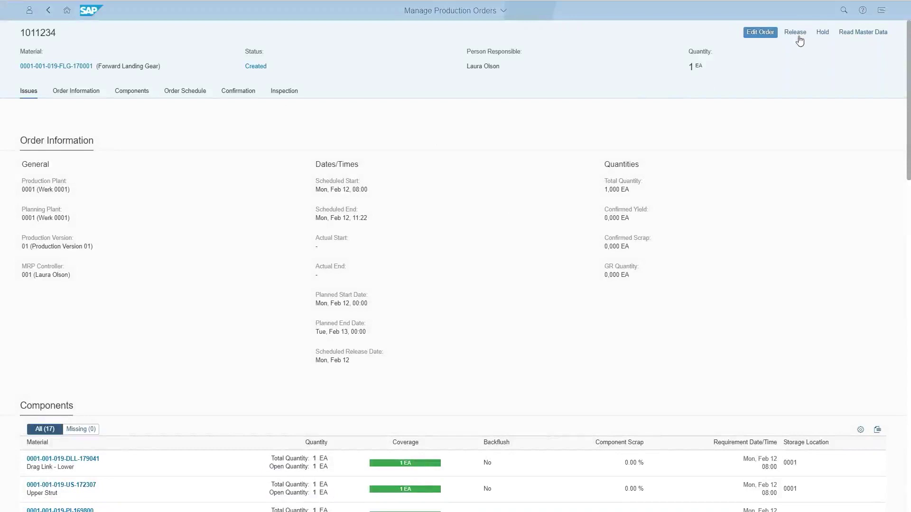
pyautogui.click(795, 32)
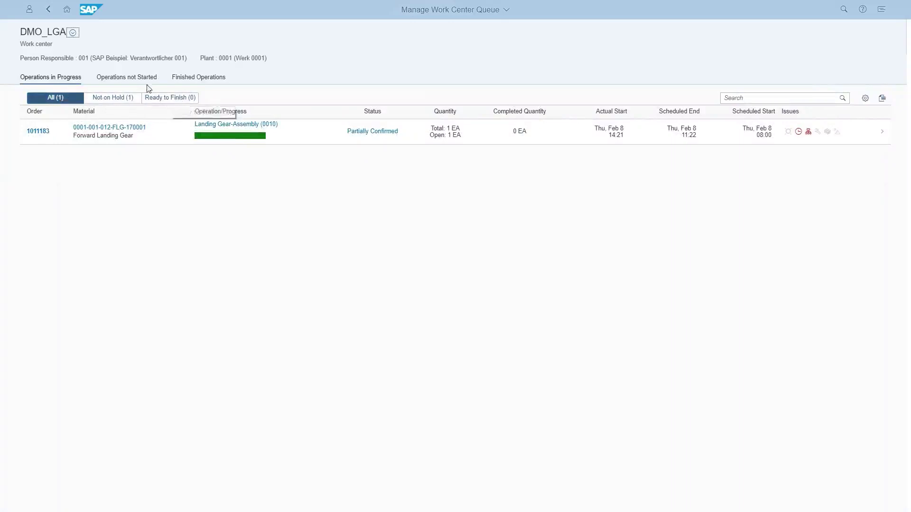
# Filter Operations not Started to Ready to Start and open order 1011234's operation.
pyautogui.click(133, 77)
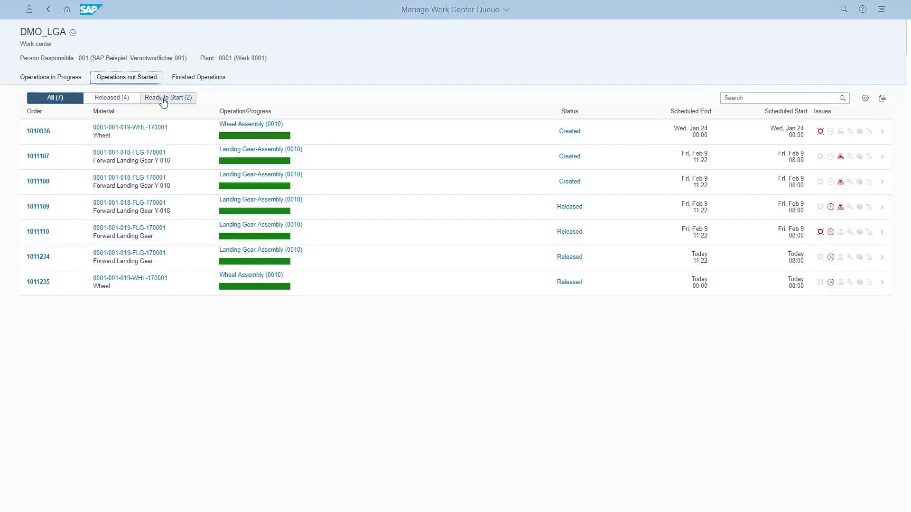
pyautogui.click(167, 98)
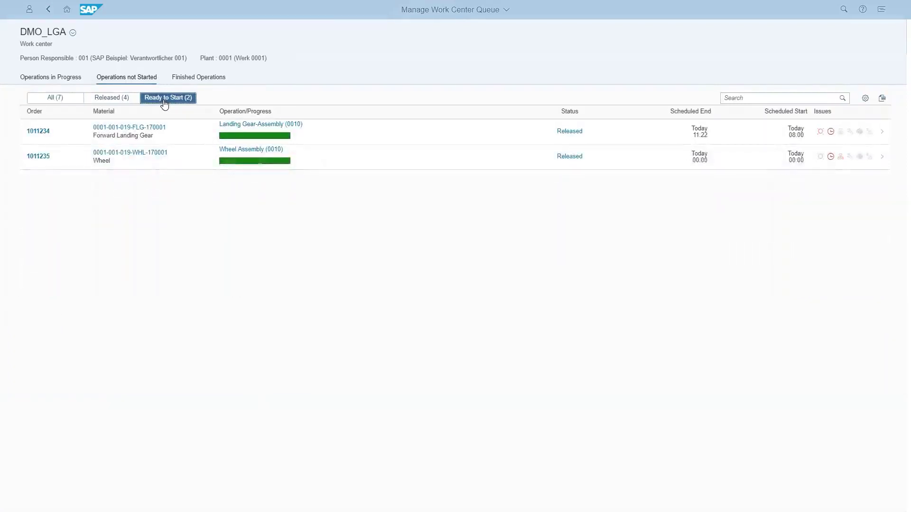
pyautogui.click(398, 138)
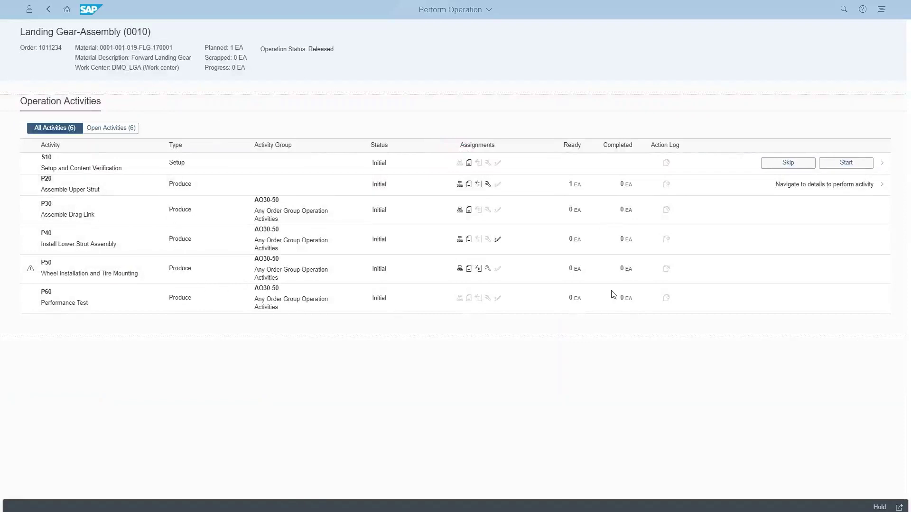
# Skip setup activity S10 and open activity P20 Assemble Upper Strut.
pyautogui.click(788, 163)
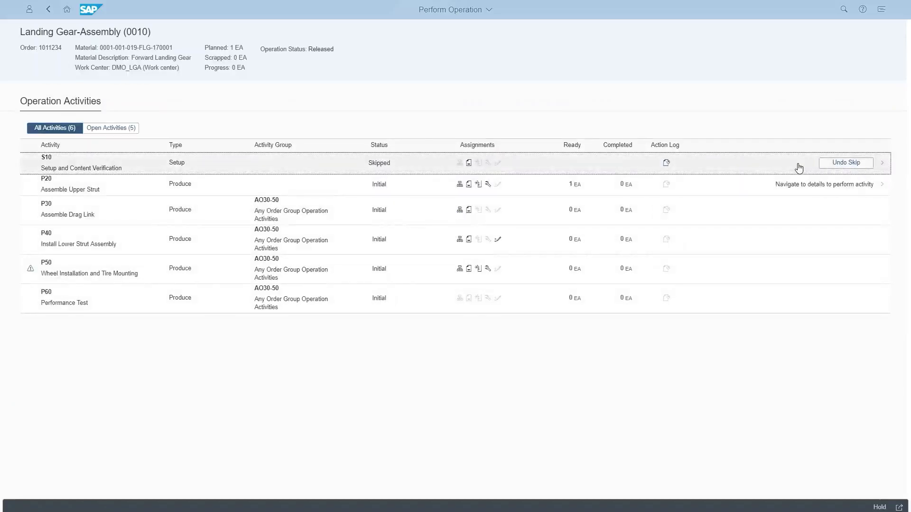
pyautogui.click(798, 184)
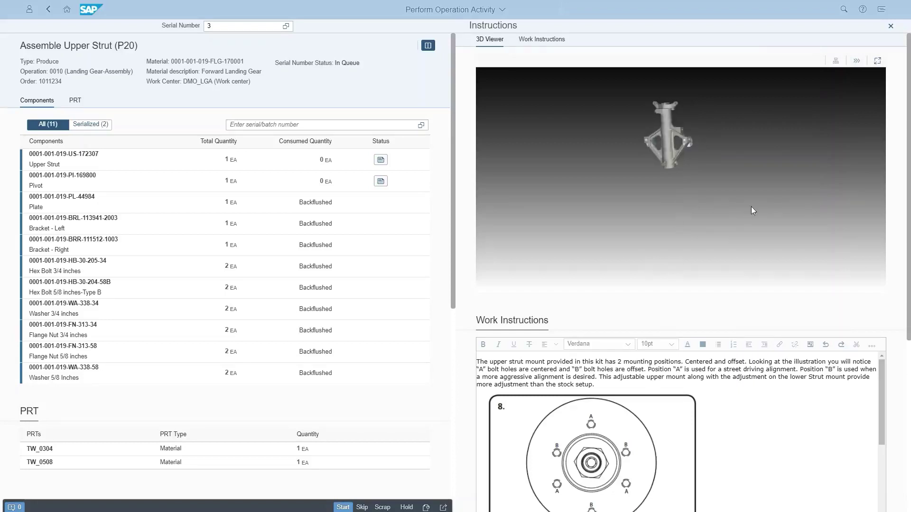
# Start activity P20 and enter the upper strut and pivot serial numbers.
pyautogui.click(345, 507)
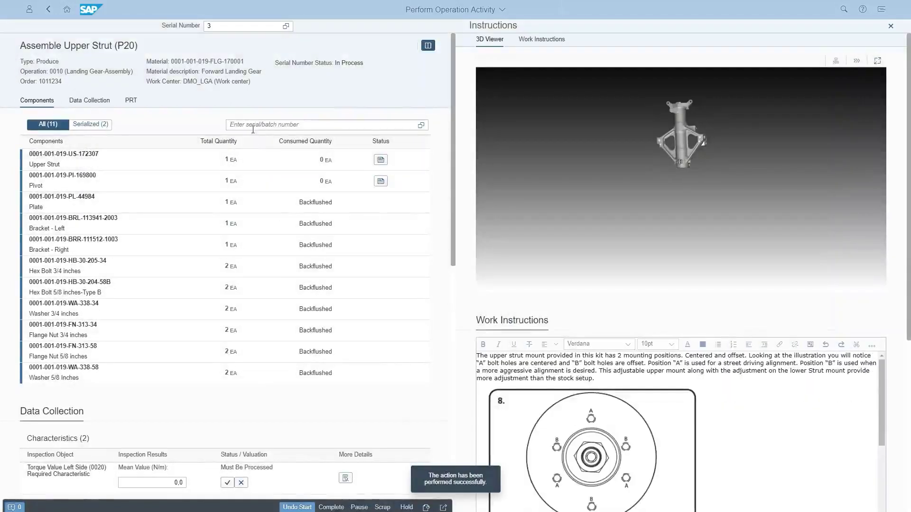
pyautogui.click(242, 125)
pyautogui.write('US11')
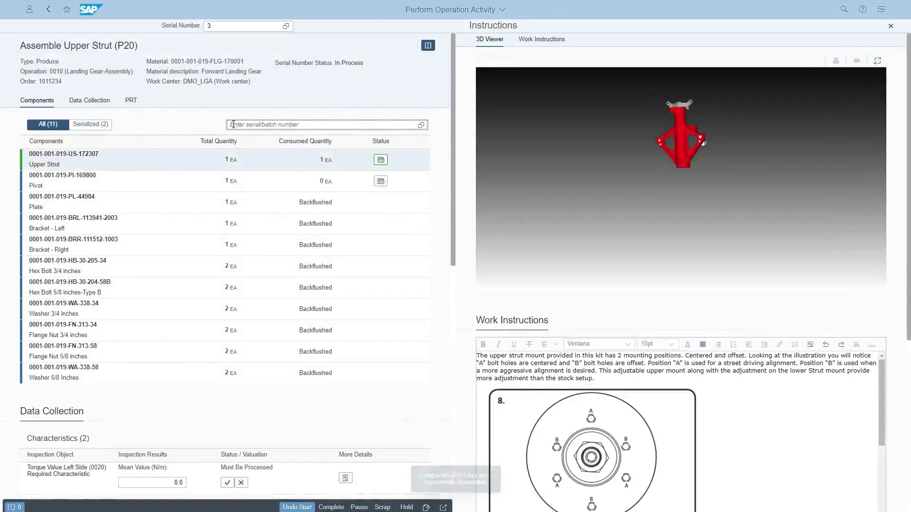
pyautogui.write('PIV01')
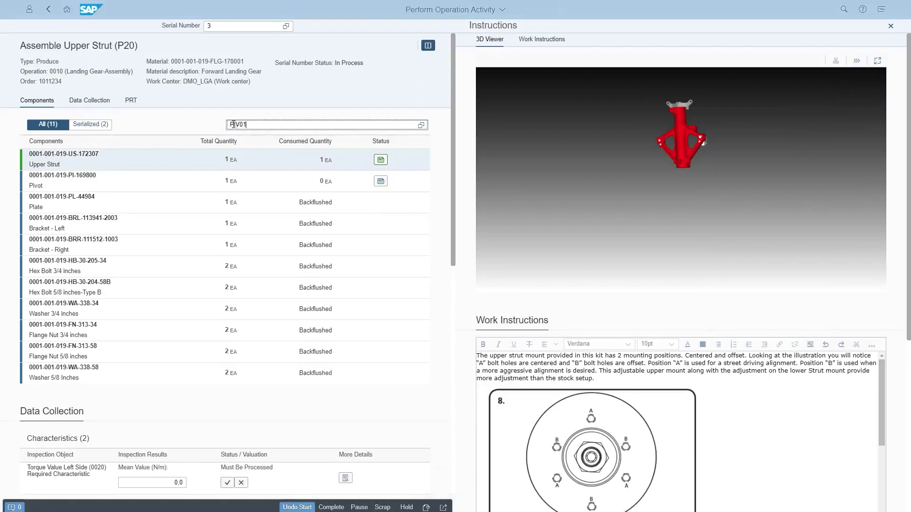
pyautogui.press('Return')
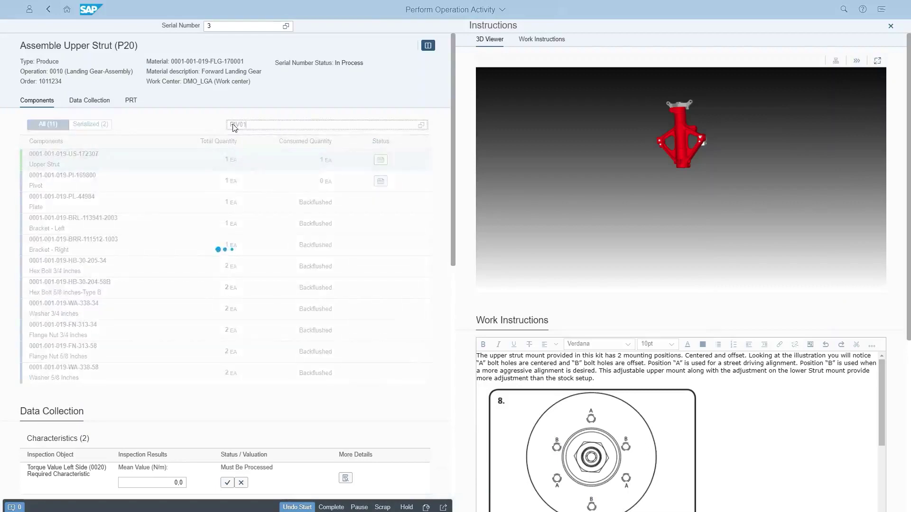
pyautogui.scroll(-3, 184, 210)
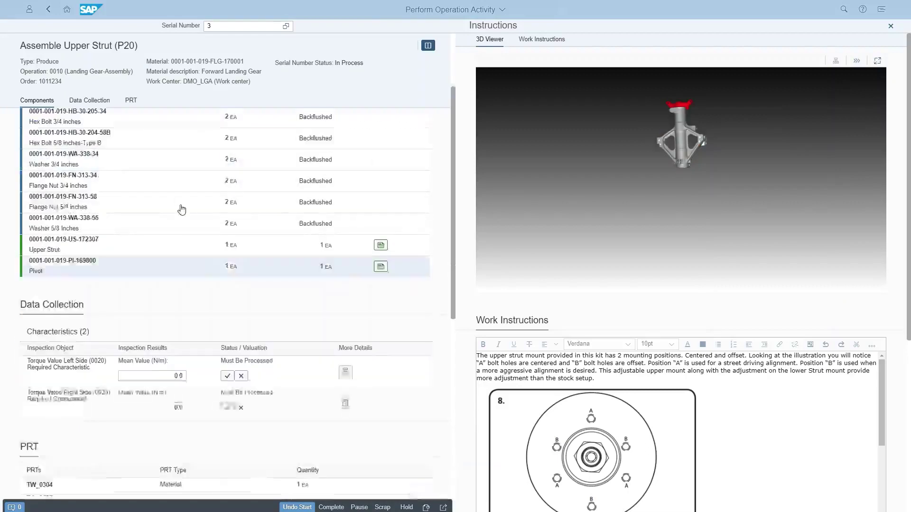
pyautogui.scroll(-2, 183, 209)
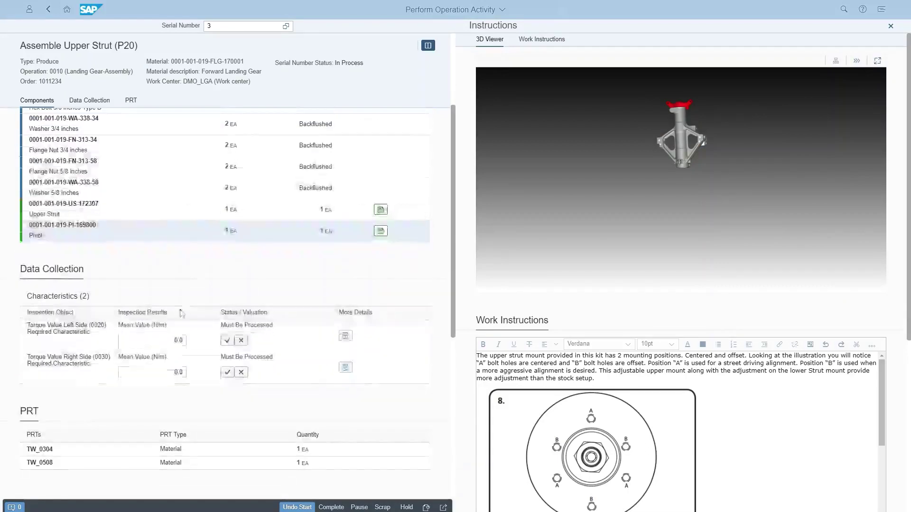
# Record accepted torque readings of 180 and 190 N/m and complete activity P20.
pyautogui.click(345, 337)
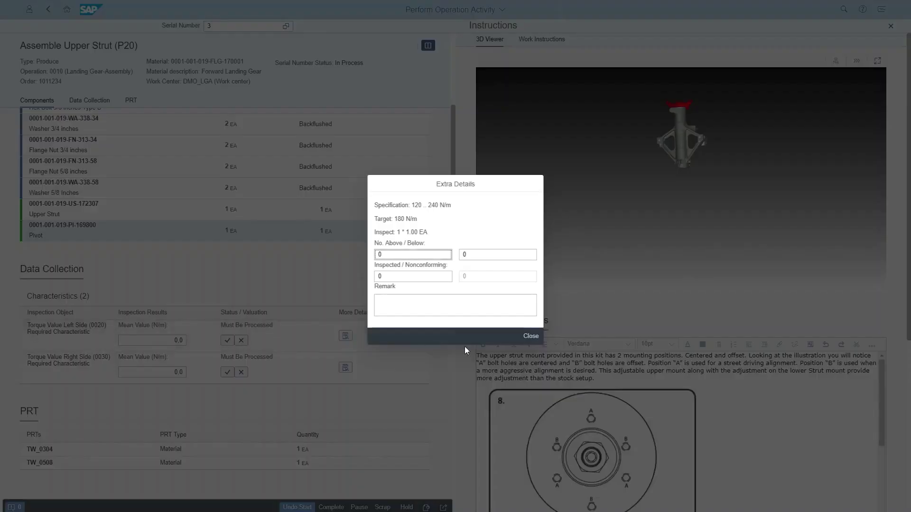
pyautogui.click(531, 336)
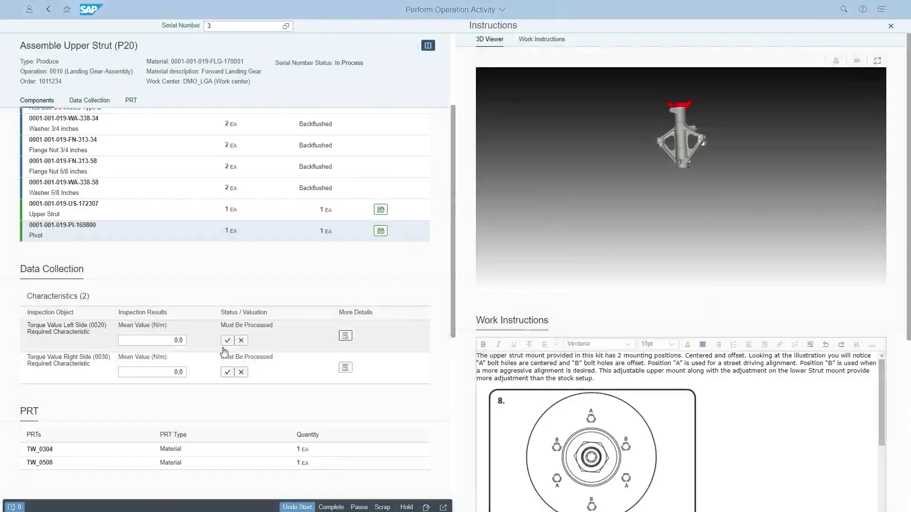
pyautogui.doubleClick(176, 340)
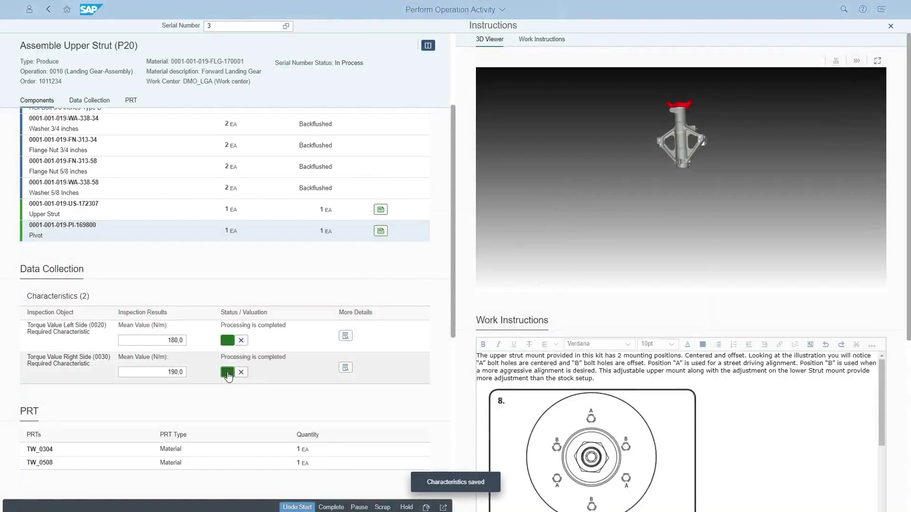
pyautogui.scroll(5, 310, 285)
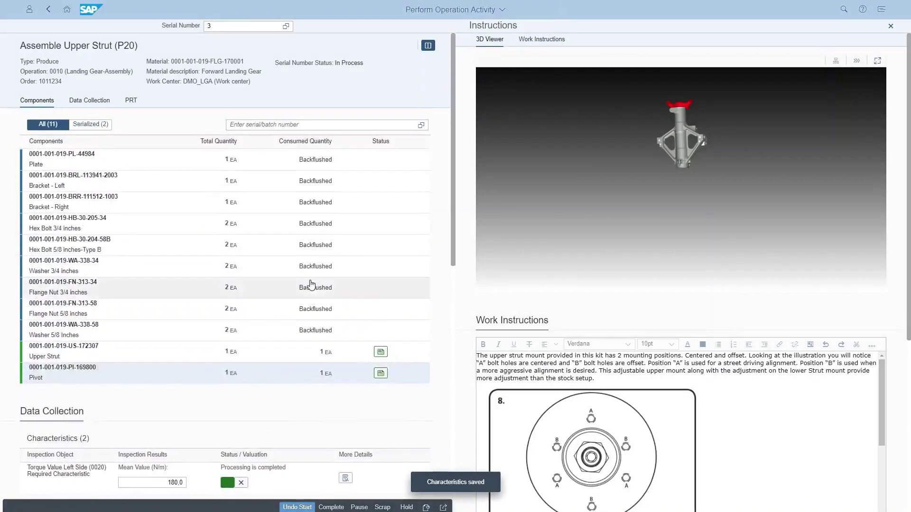
pyautogui.scroll(-5, 310, 284)
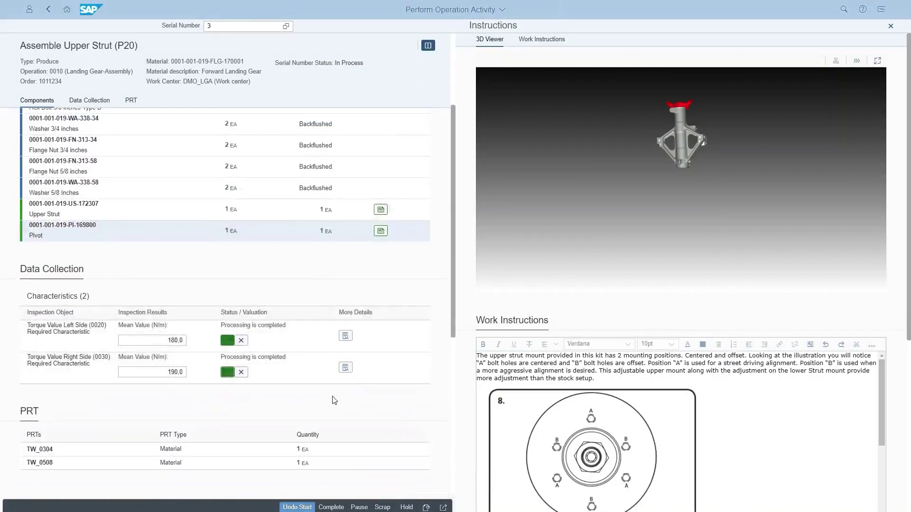
pyautogui.click(331, 508)
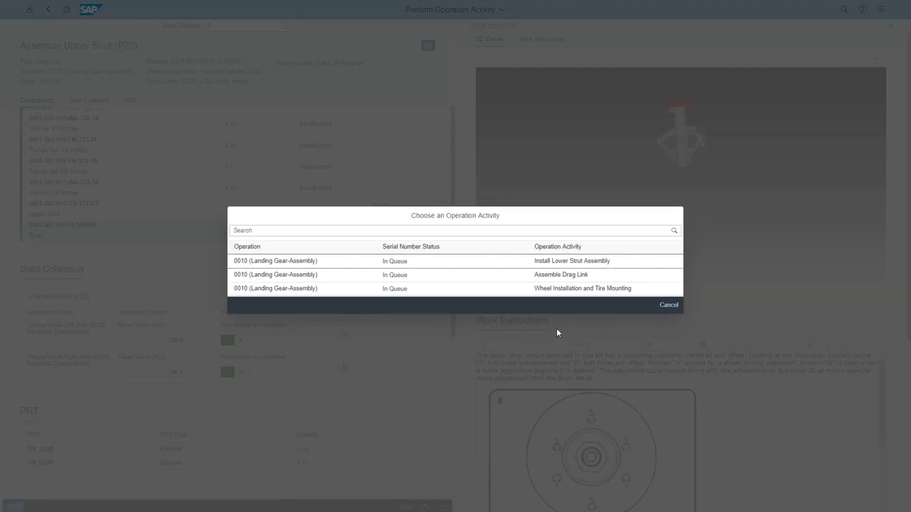
# Start Wheel Installation and Tire Mounting, acknowledge engineering changes, record 400 PSI, and complete it.
pyautogui.click(587, 289)
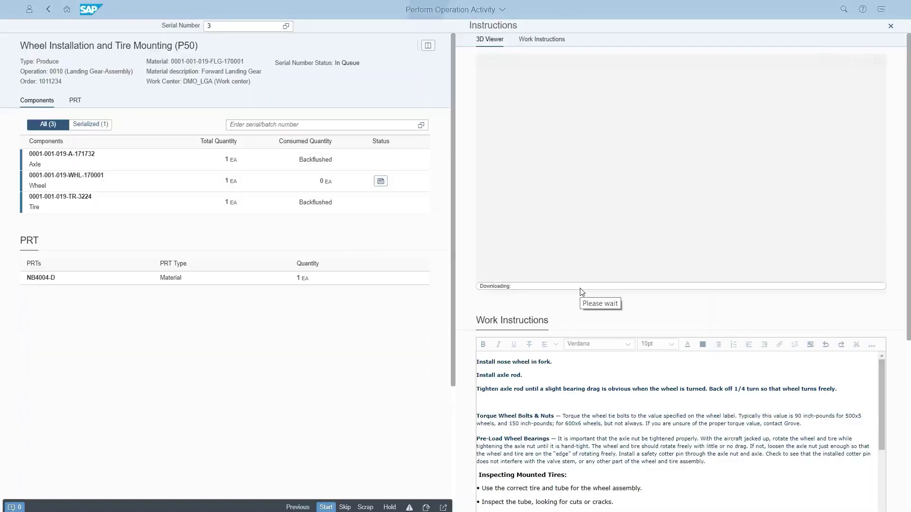
pyautogui.click(326, 507)
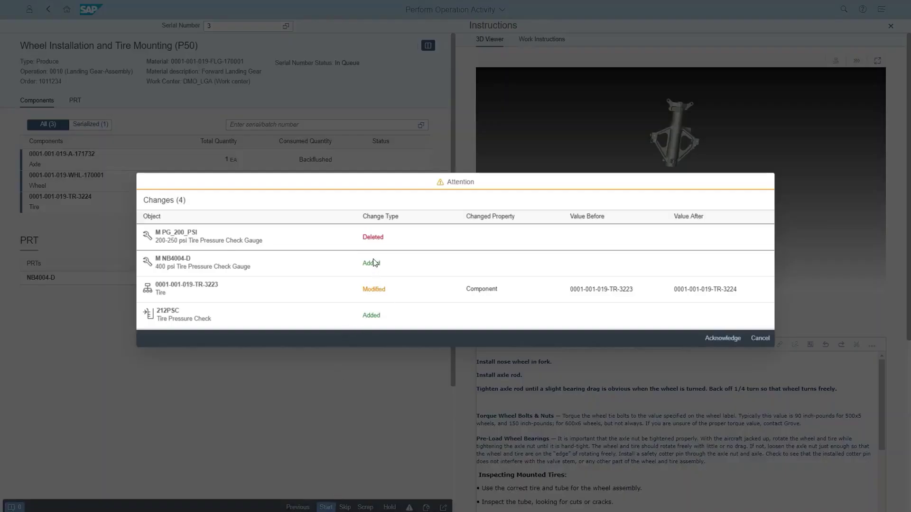
pyautogui.click(723, 338)
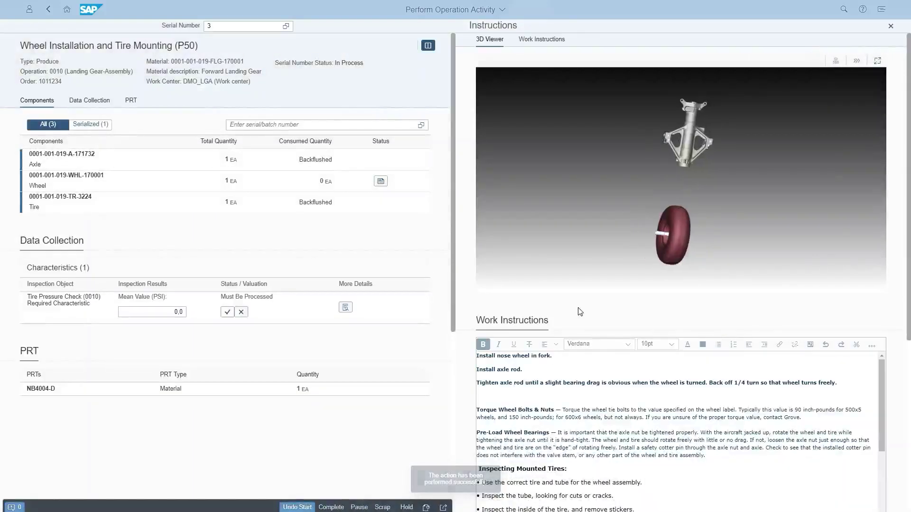
pyautogui.click(331, 507)
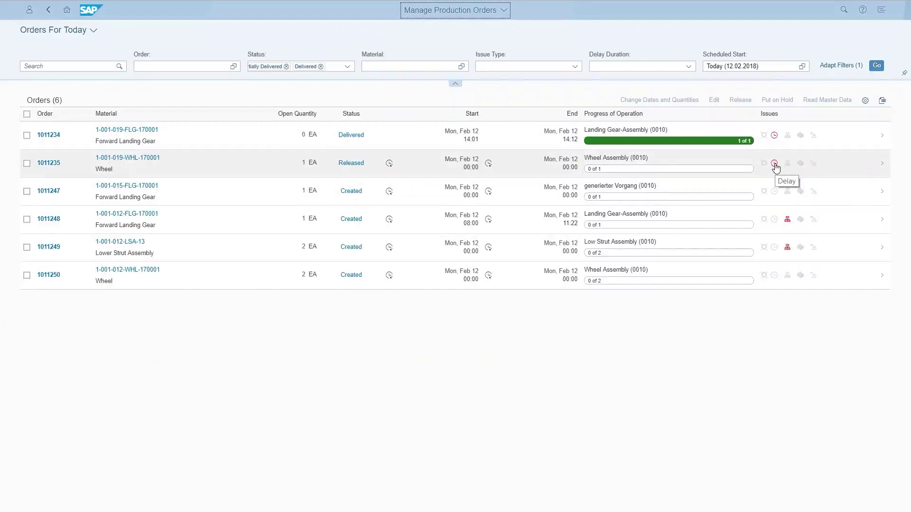
# Check order 1011248's missing-components issue and the issue-type and delay filters, then open order 1011234.
pyautogui.click(787, 220)
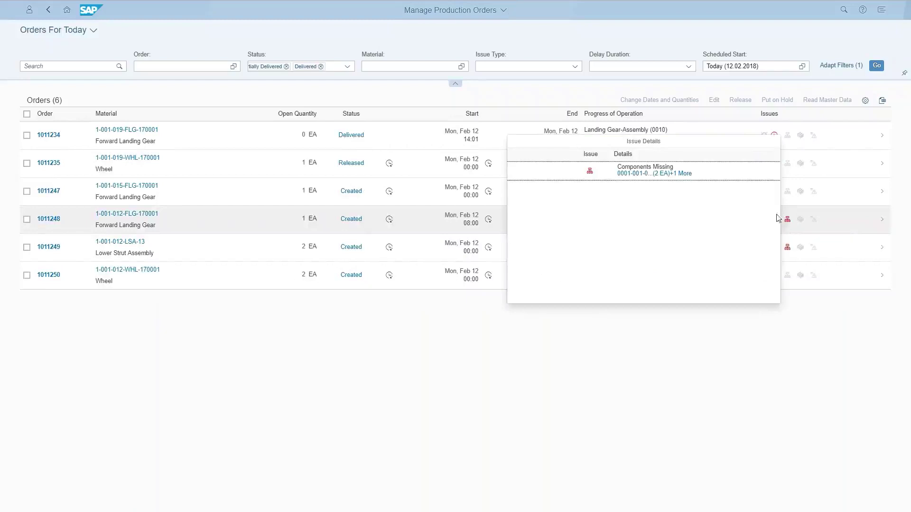
pyautogui.click(617, 350)
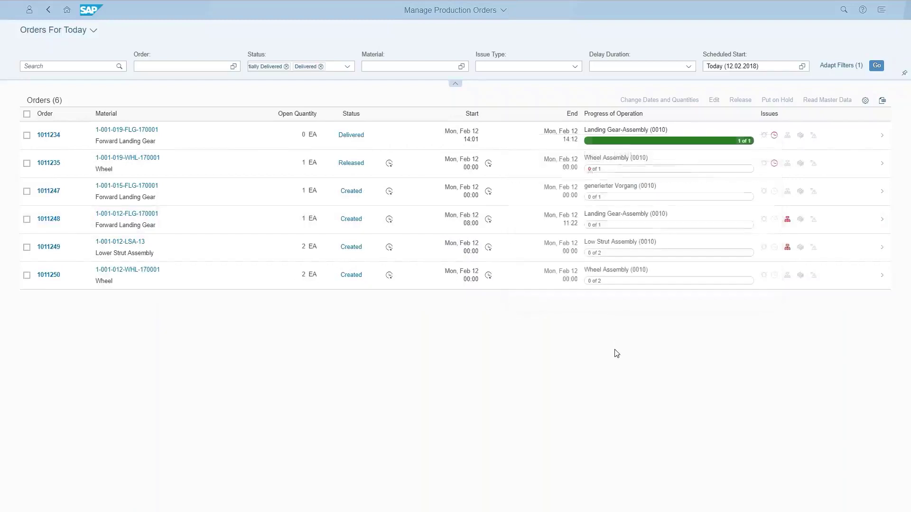
pyautogui.click(574, 66)
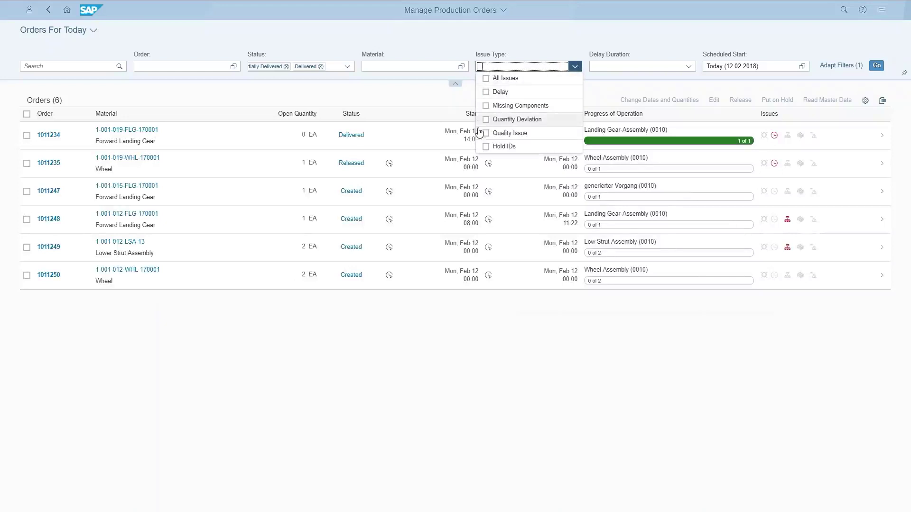
pyautogui.click(688, 66)
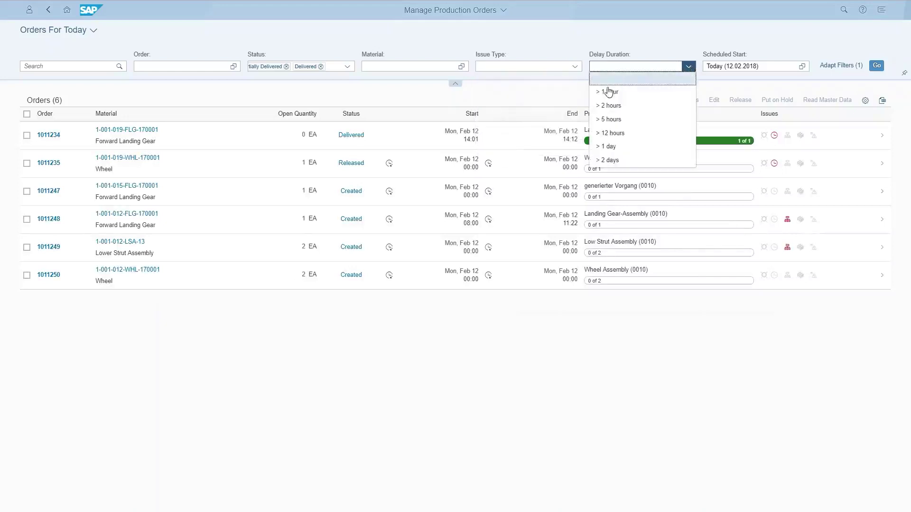
pyautogui.click(628, 353)
pyautogui.click(510, 137)
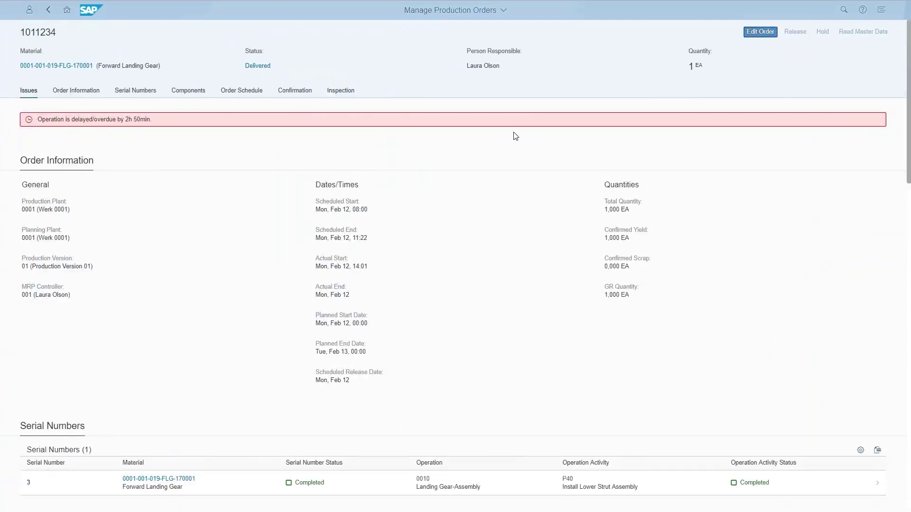
# Review order 1011234's serial numbers, components and accepted inspection lot results.
pyautogui.click(135, 90)
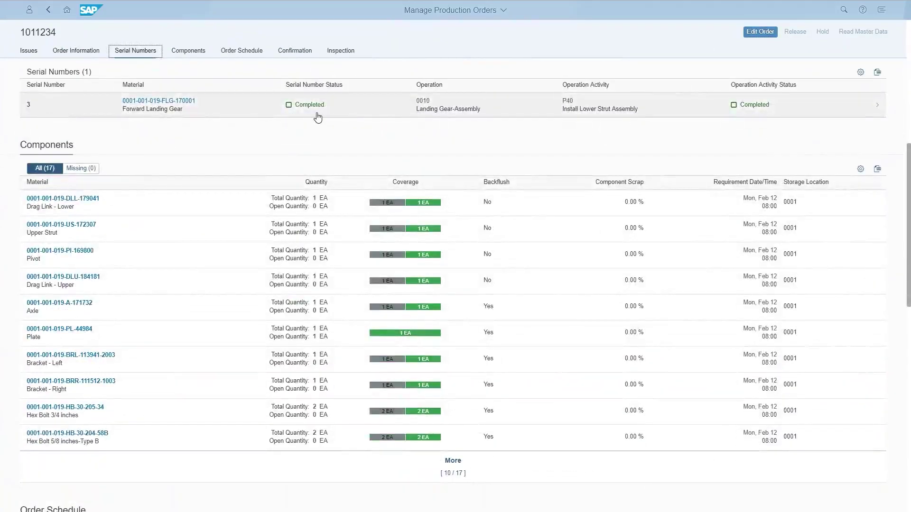
pyautogui.click(189, 51)
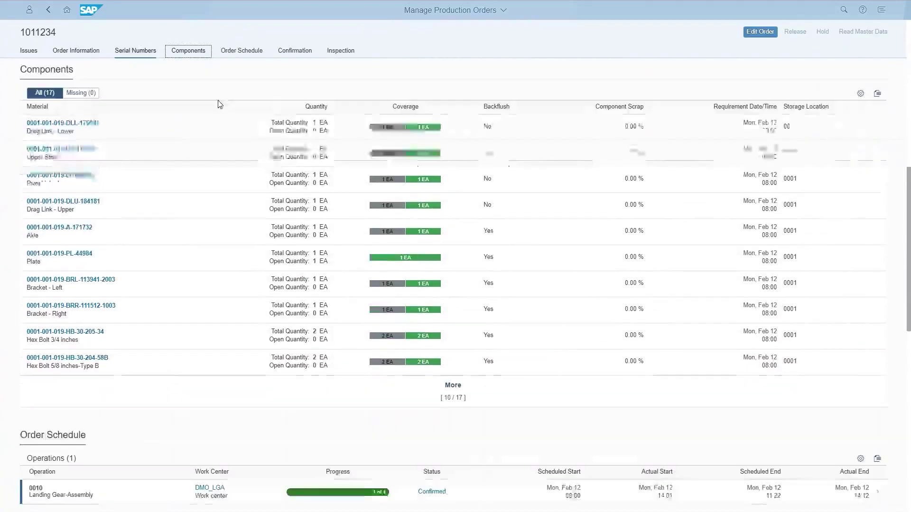
pyautogui.click(348, 54)
pyautogui.click(330, 105)
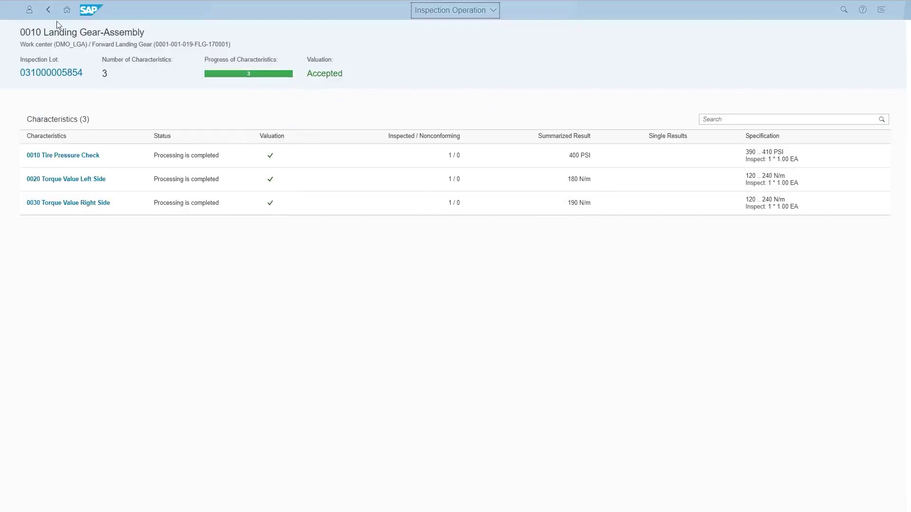
# Return to the production order and open serial number 3's record.
pyautogui.click(47, 10)
pyautogui.click(47, 9)
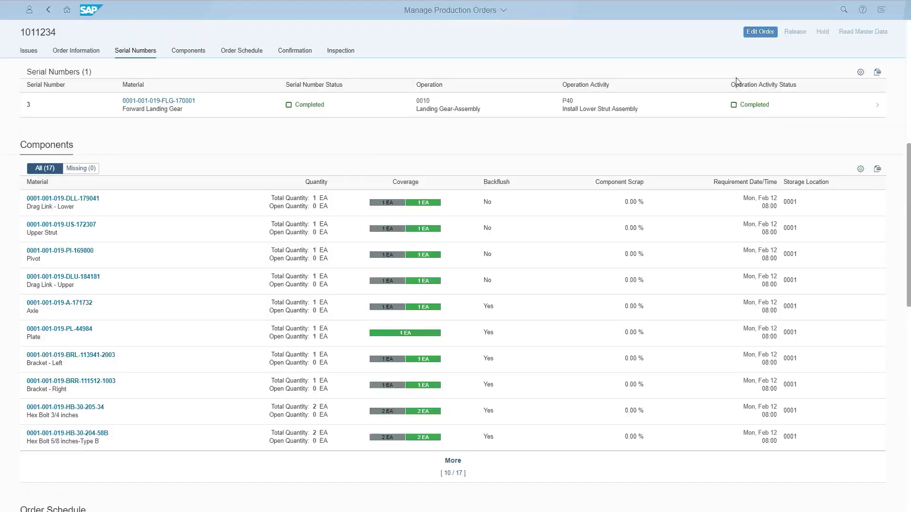
pyautogui.click(568, 110)
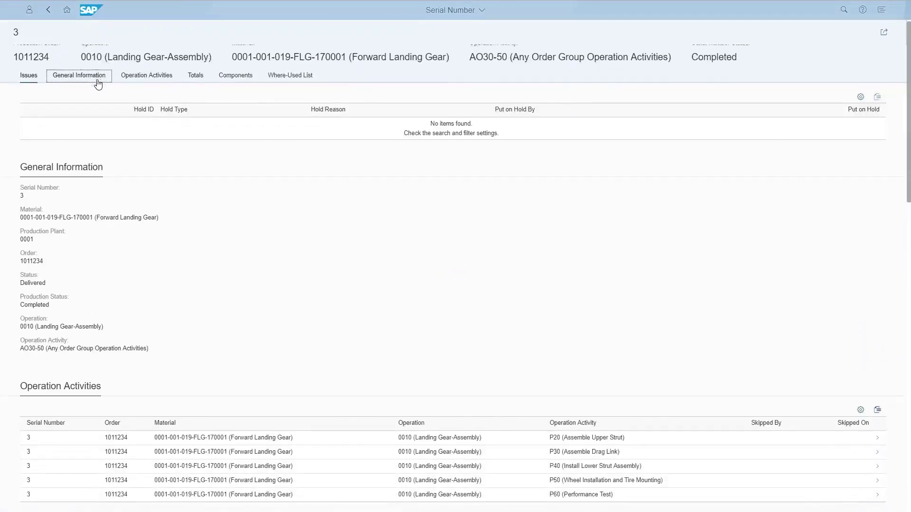
# Show serial number 3's General Information and expand Components to all 17 consumed parts.
pyautogui.click(79, 80)
pyautogui.scroll(-2, 193, 128)
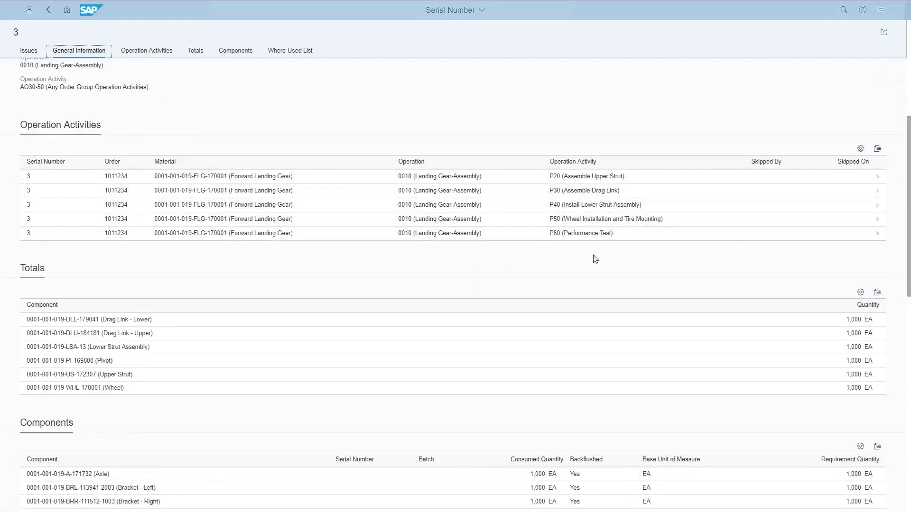
pyautogui.scroll(-2, 662, 247)
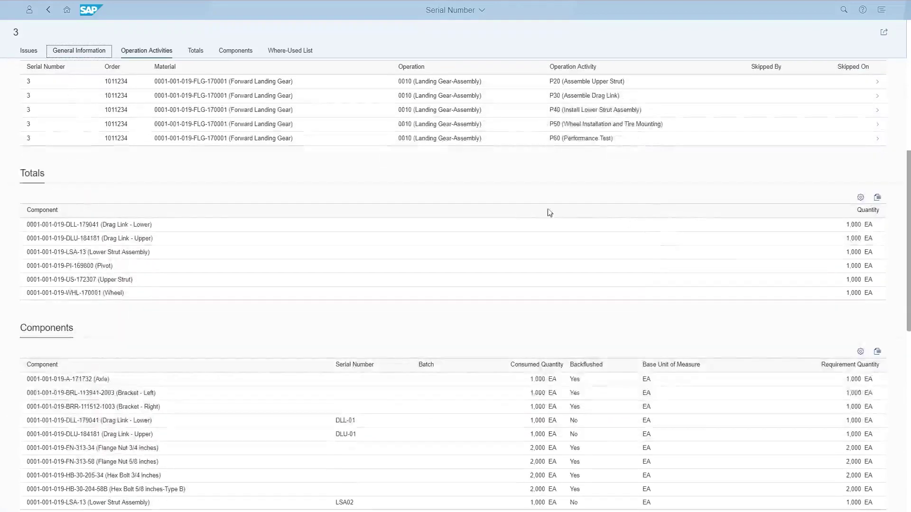
pyautogui.scroll(-2, 505, 230)
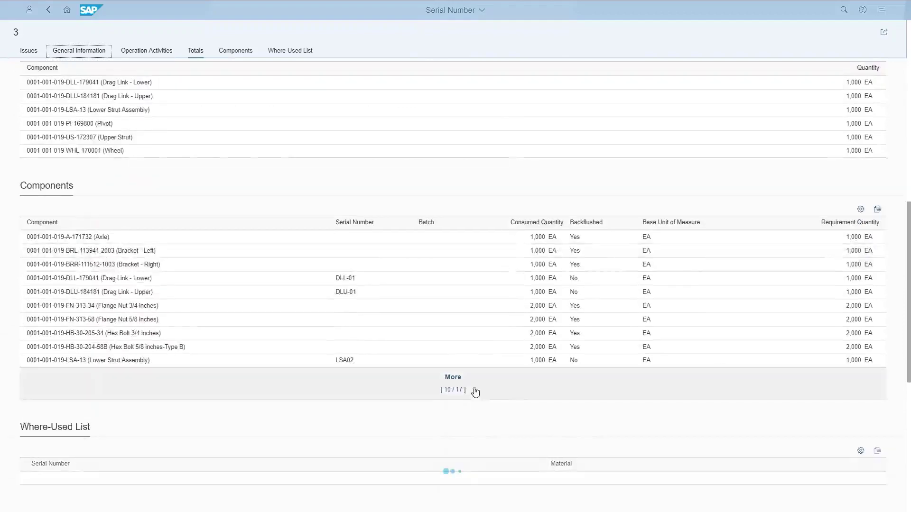
pyautogui.click(454, 390)
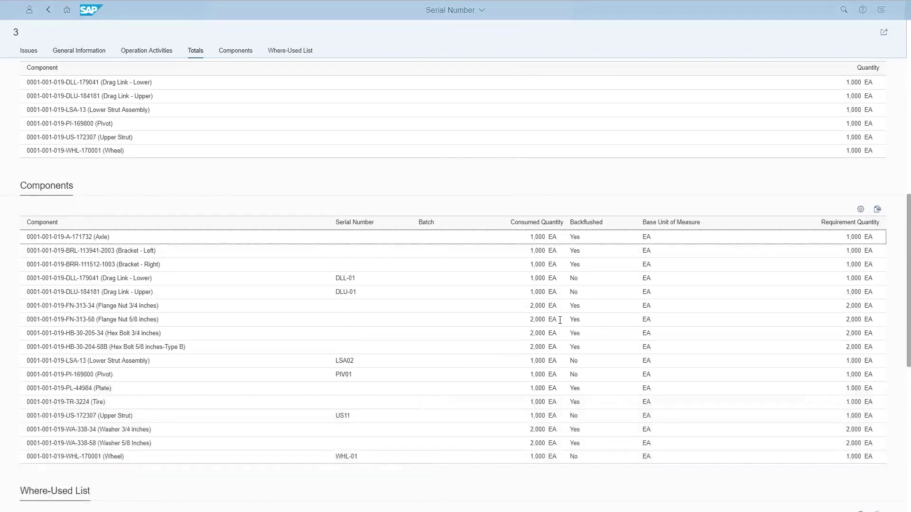